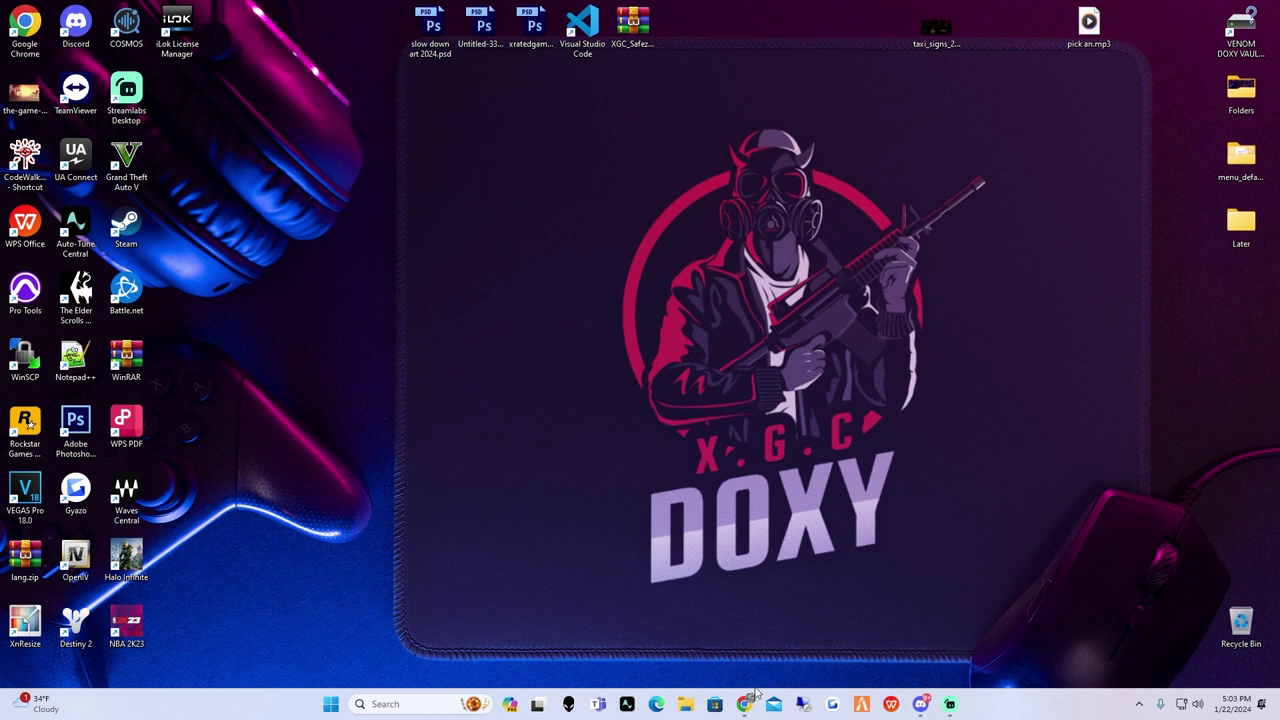
Switch to Chrome and download Script Hook V v1.0.3095.0 from its AB Software Development page.
left_click(745, 704)
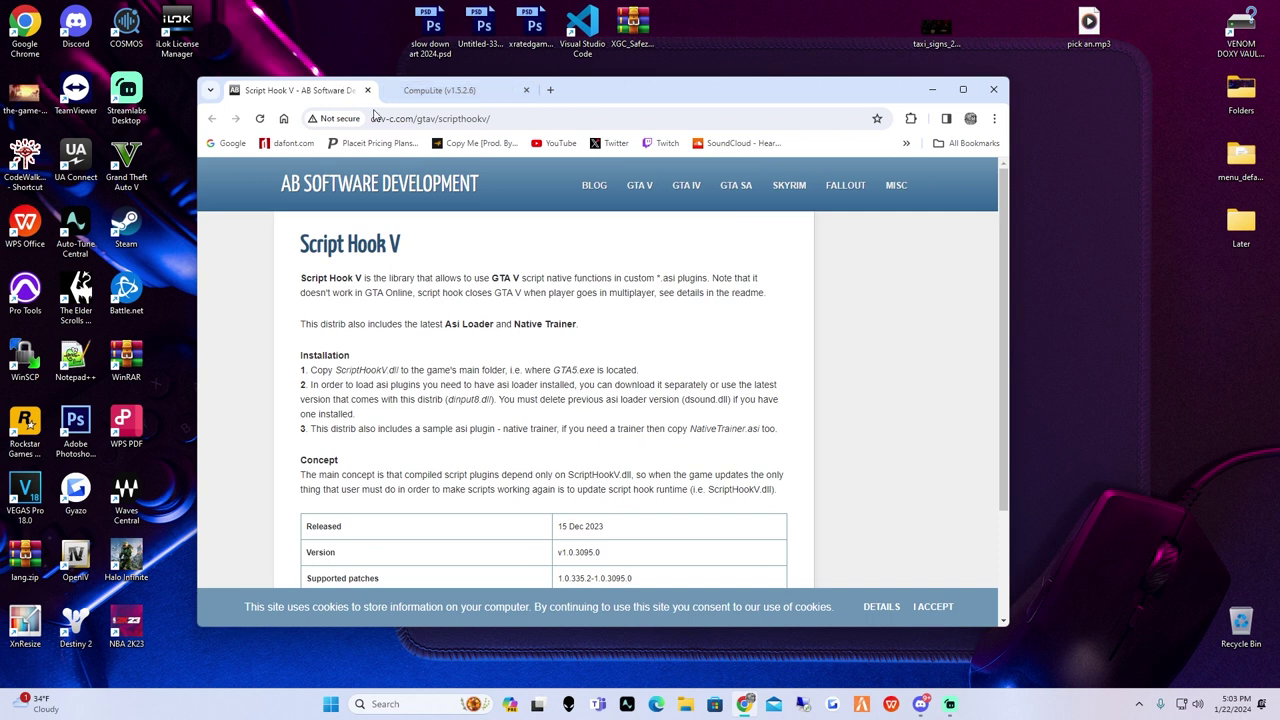
scroll(500, 350, "down", 3)
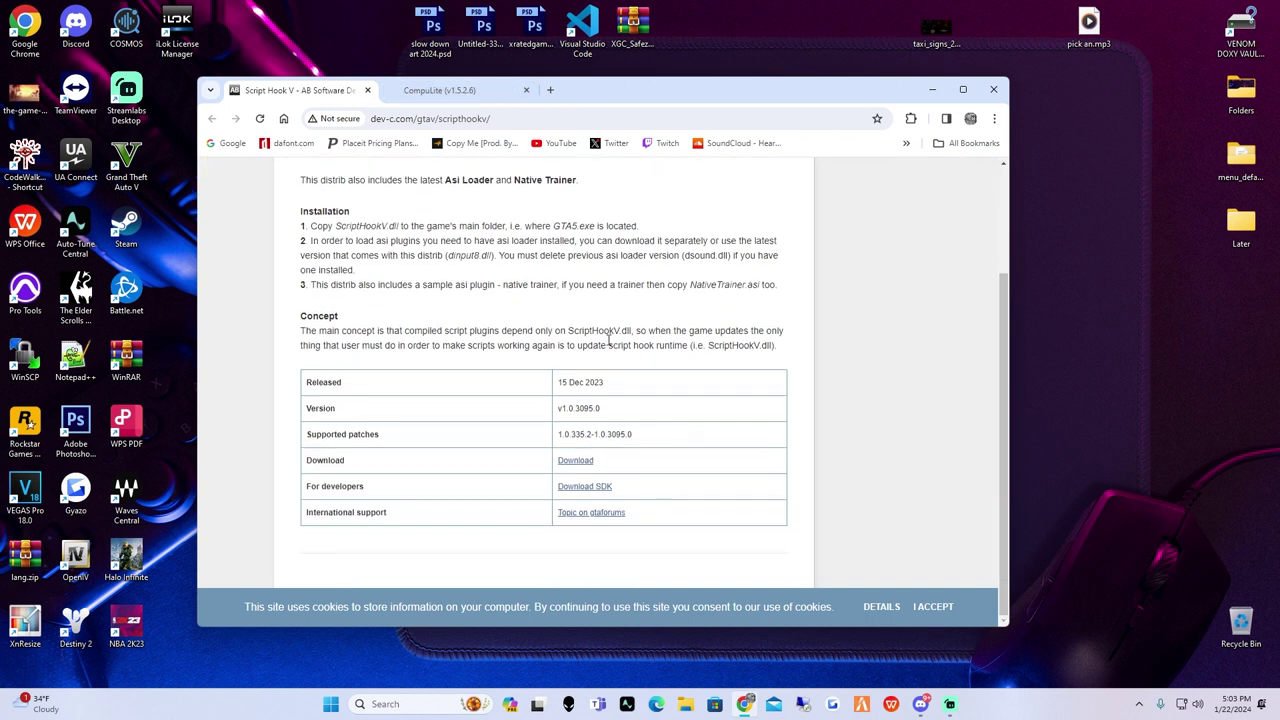
left_click(960, 88)
left_click(622, 524)
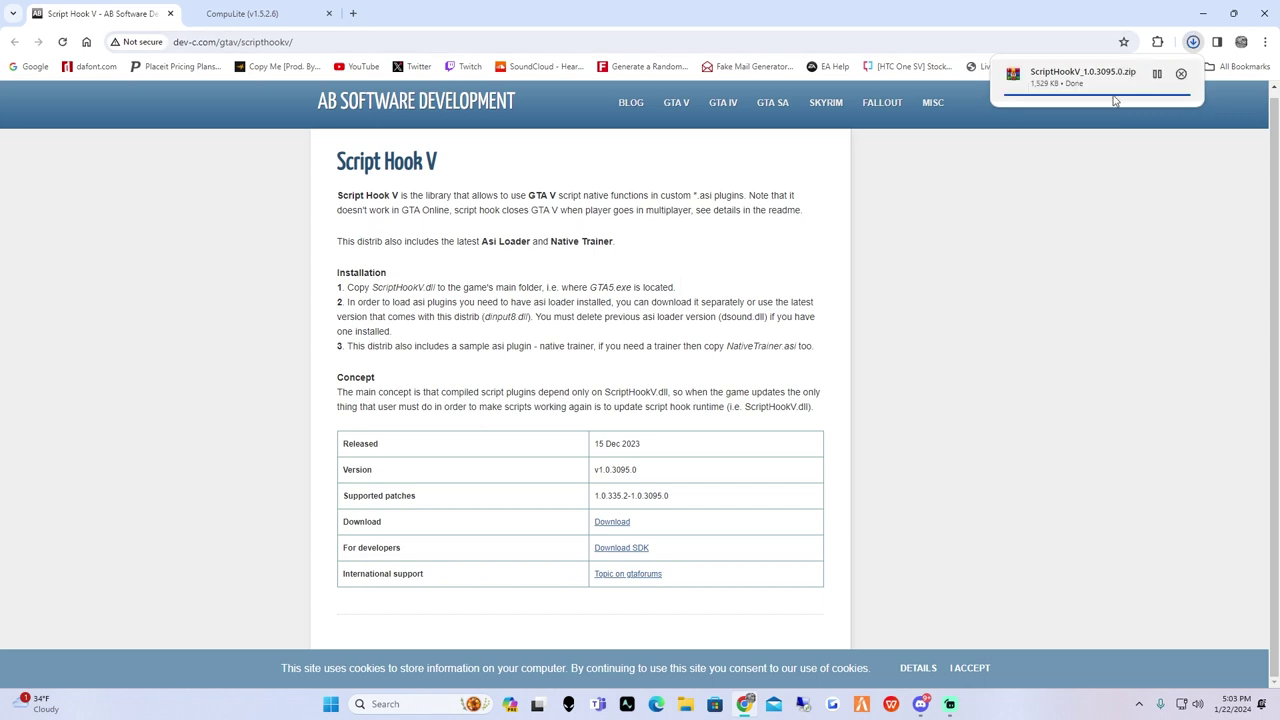
Place the downloaded ScriptHookV_1.0.3095.0.zip on the desktop and get the browser window out of the way.
left_click_drag(1110, 12, 752, 310)
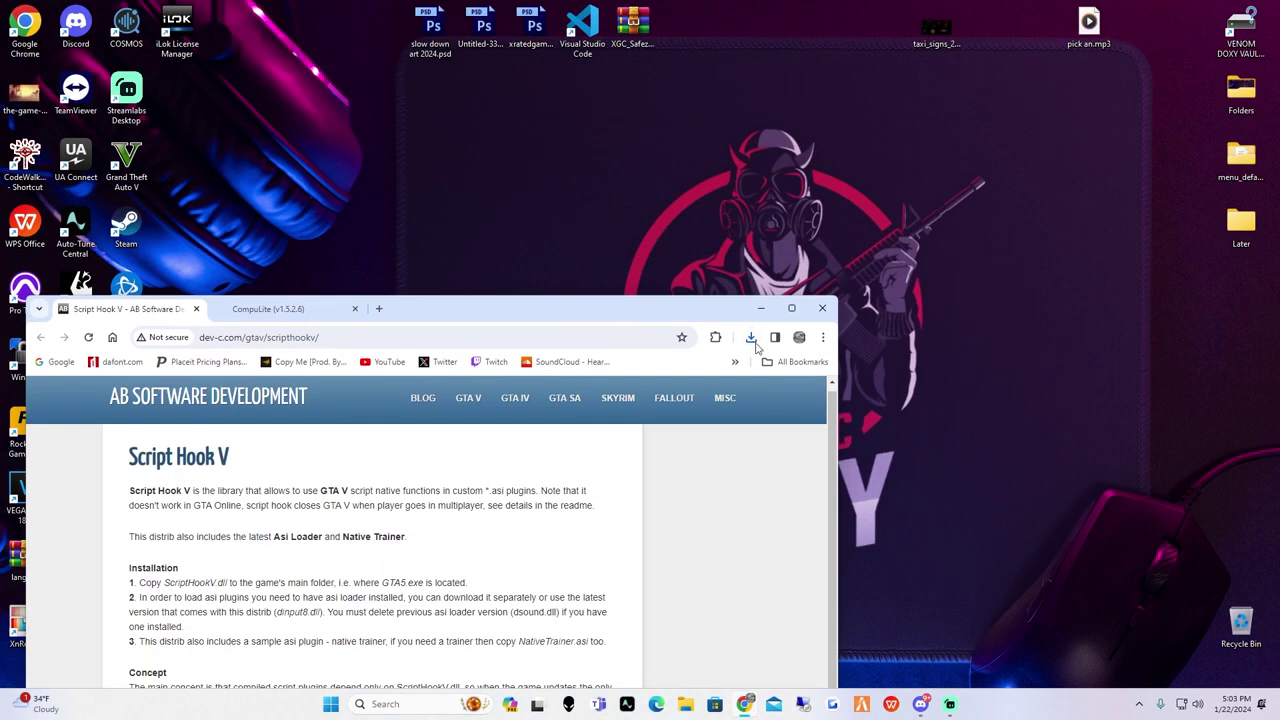
left_click(752, 340)
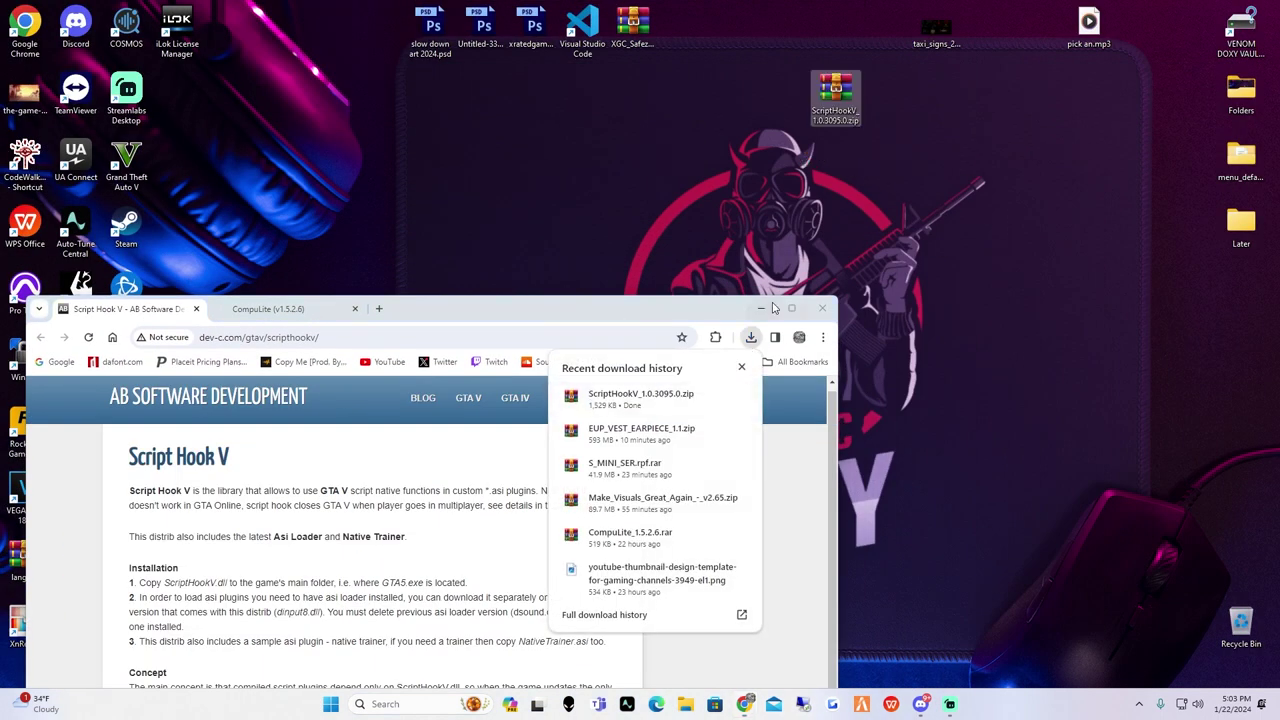
left_click(761, 308)
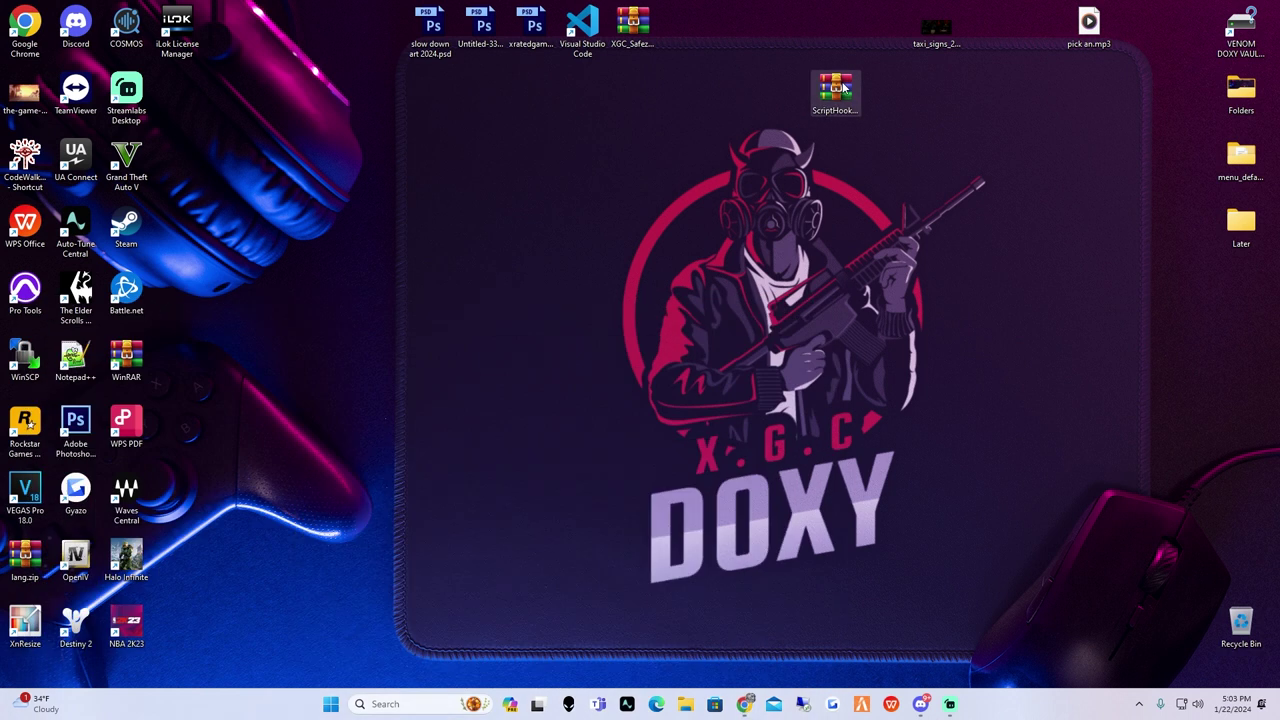
left_click_drag(843, 88, 655, 293)
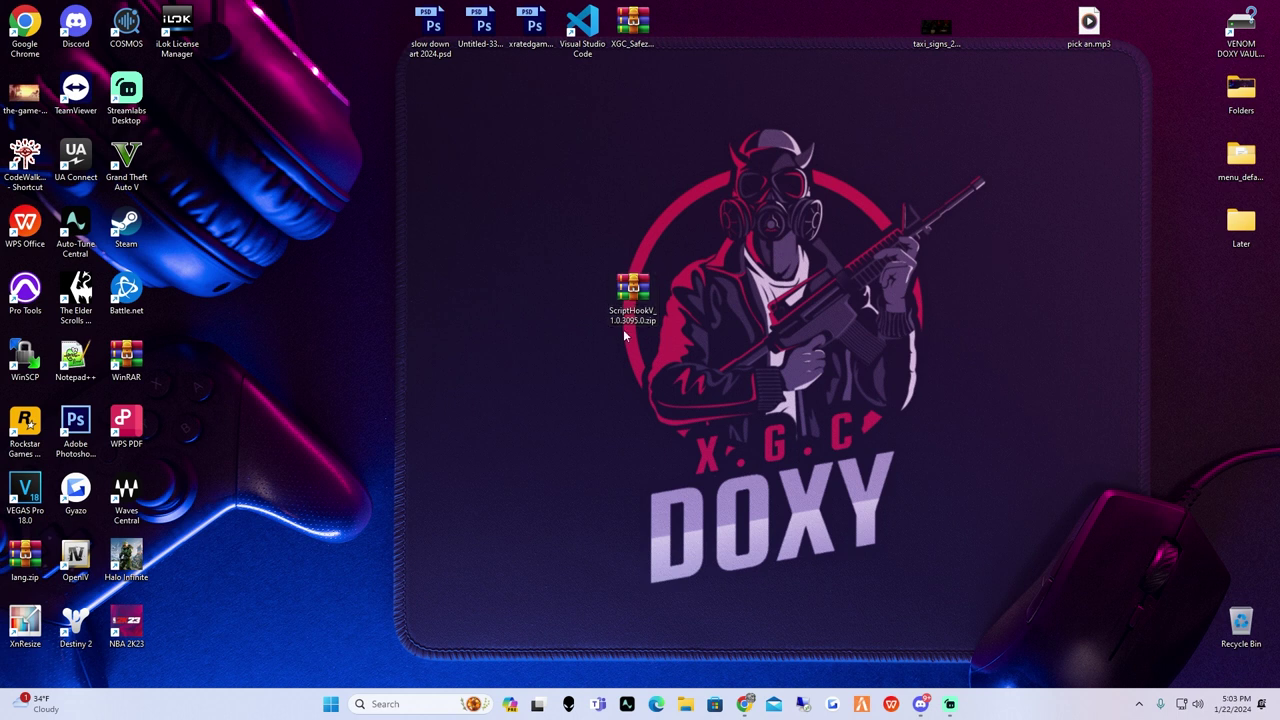
left_click_drag(632, 296, 1240, 298)
left_click(905, 332)
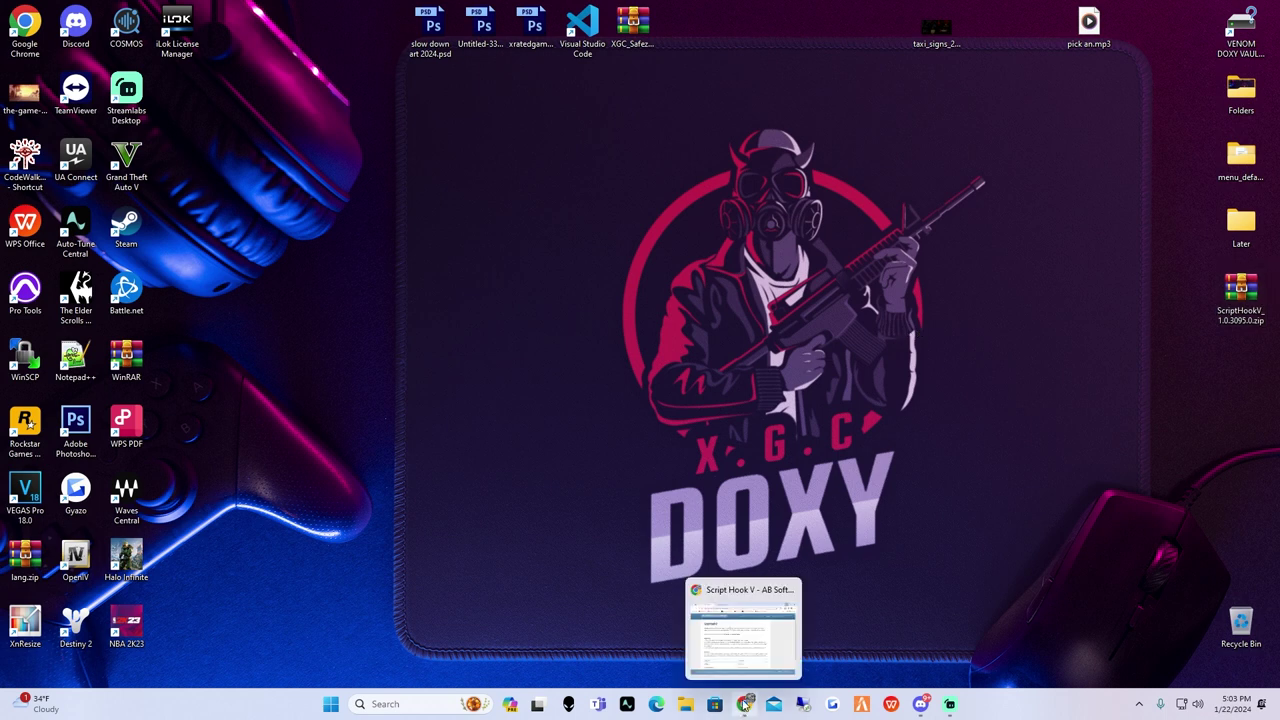
Return to Chrome and download CompuLite_1.5.2.6.rar from the BejoIjo Plugins CompuLite page.
left_click(743, 706)
left_click(788, 298)
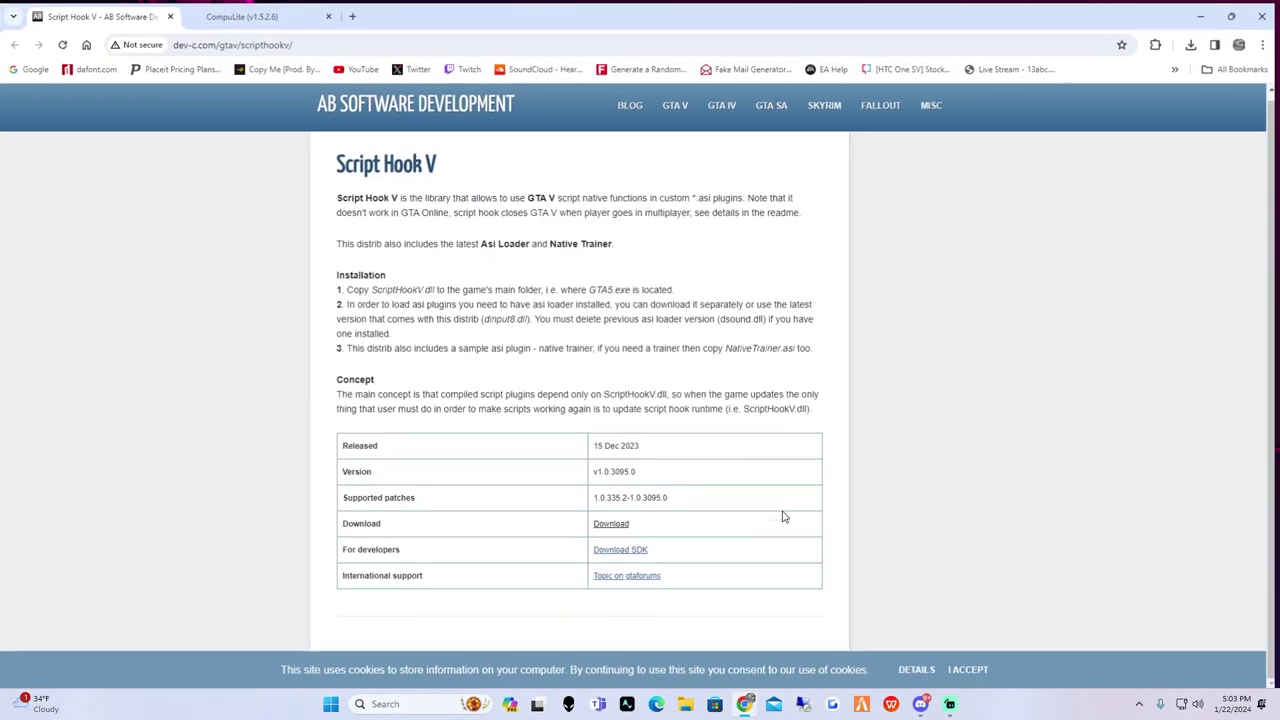
left_click(250, 13)
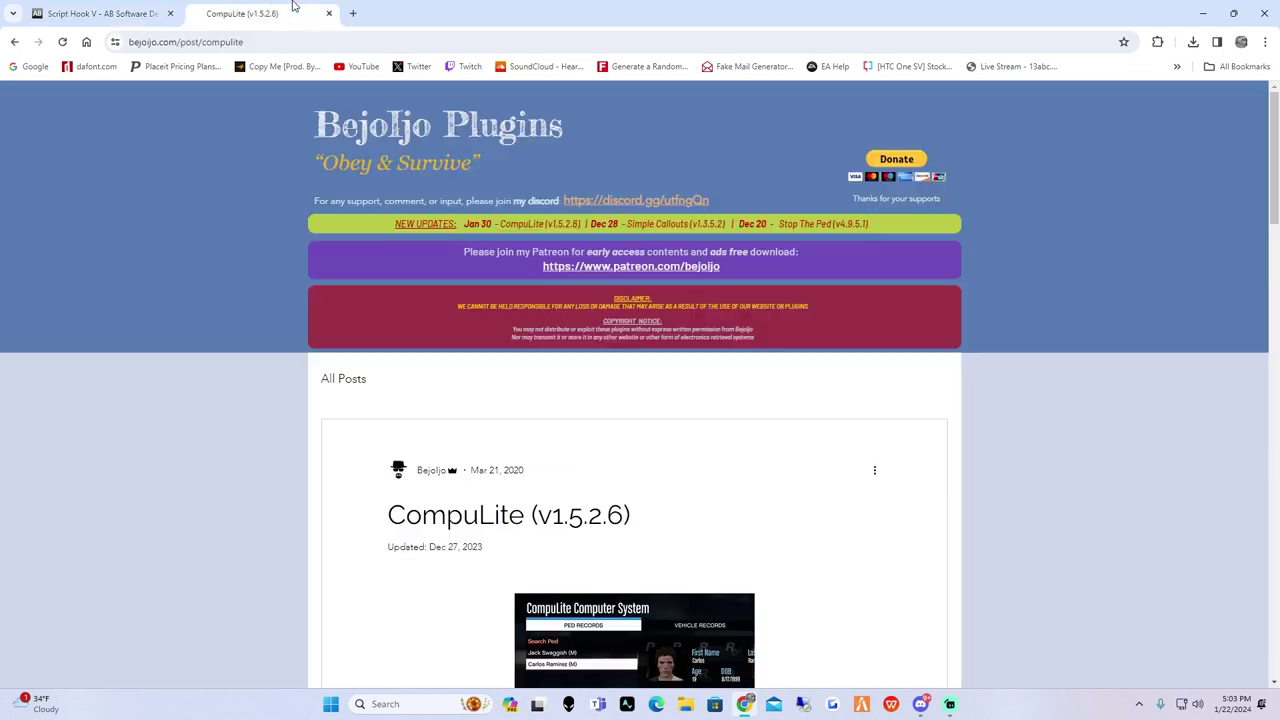
left_click_drag(391, 507, 519, 522)
scroll(519, 522, "down", 1)
scroll(519, 522, "down", 2)
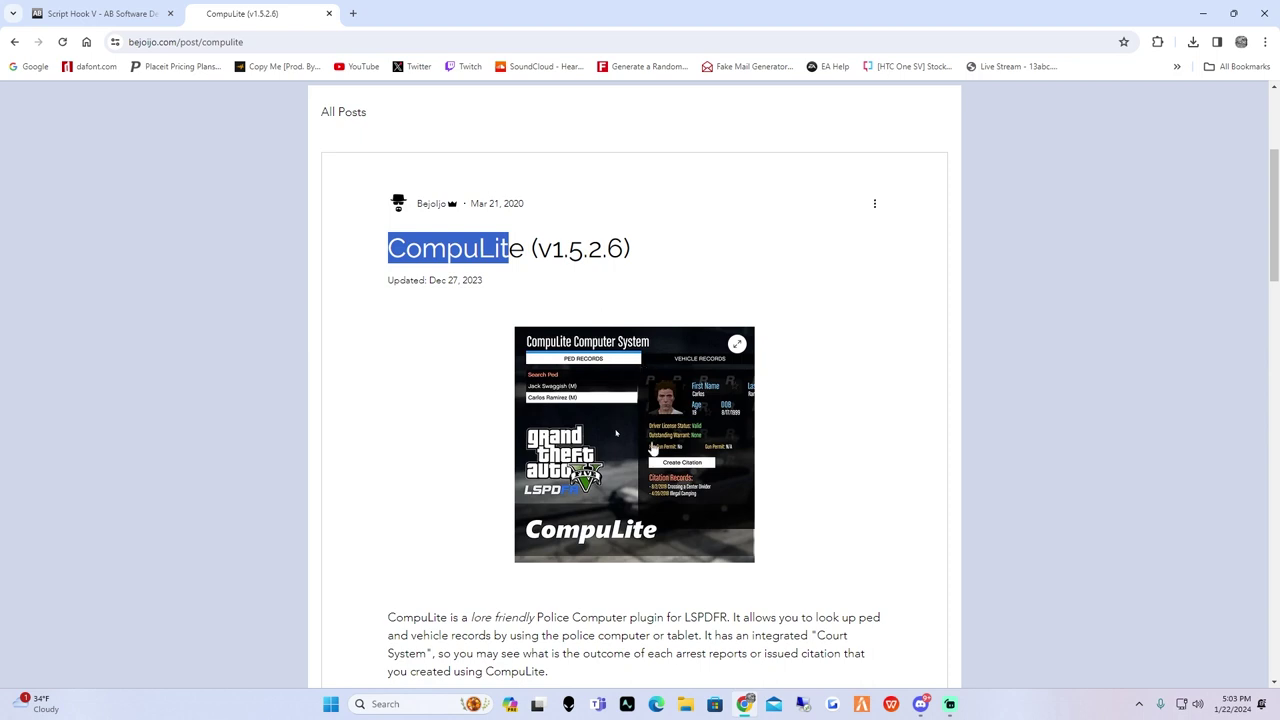
scroll(652, 448, "down", 1)
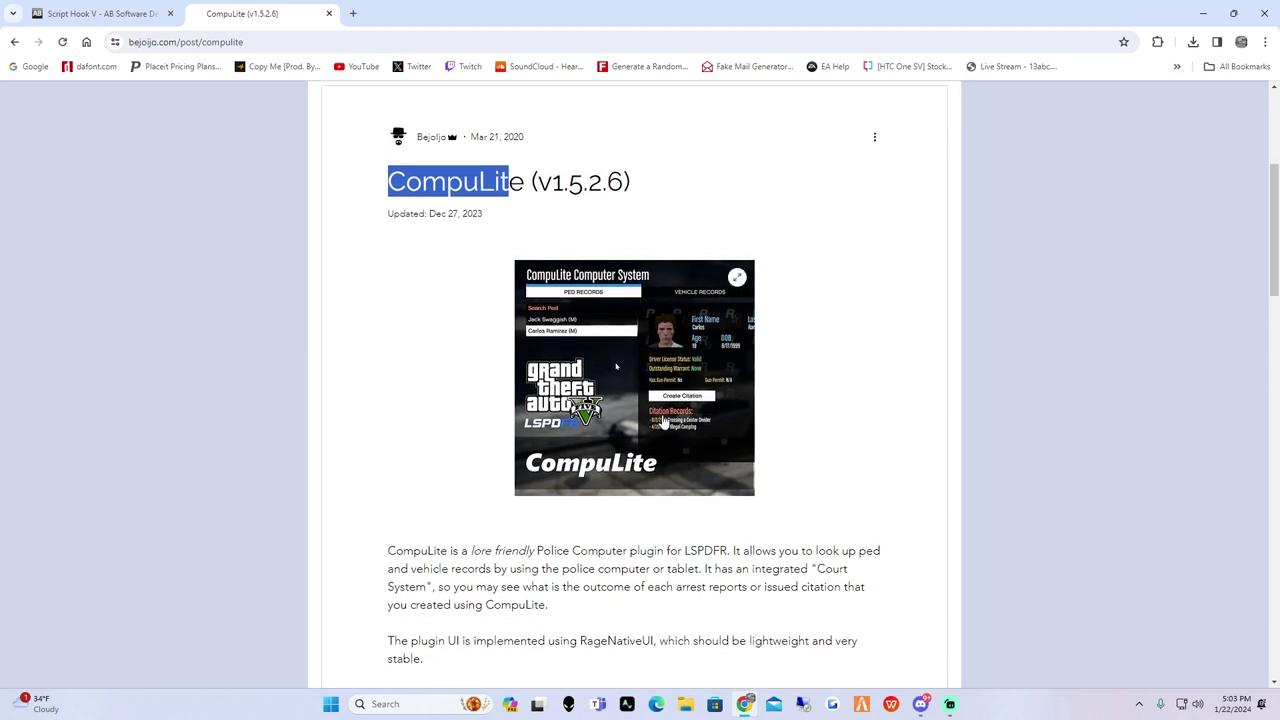
scroll(662, 482, "down", 1)
scroll(662, 482, "down", 17)
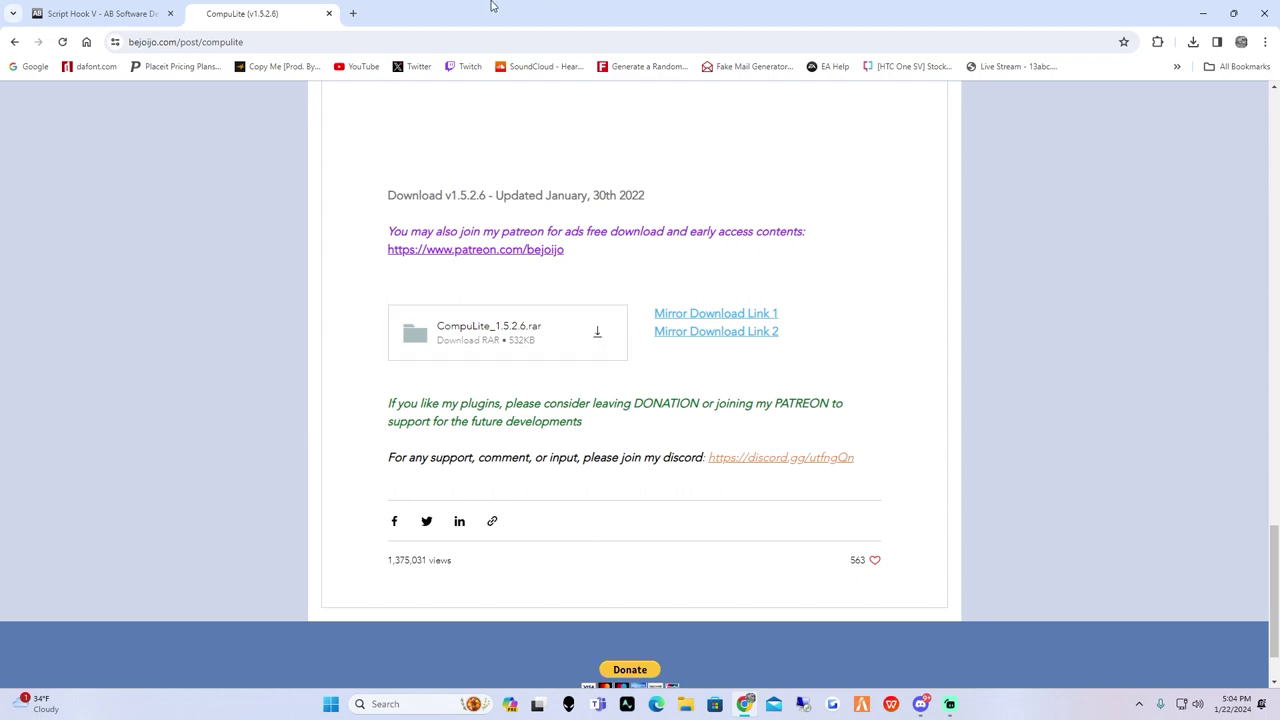
left_click(598, 333)
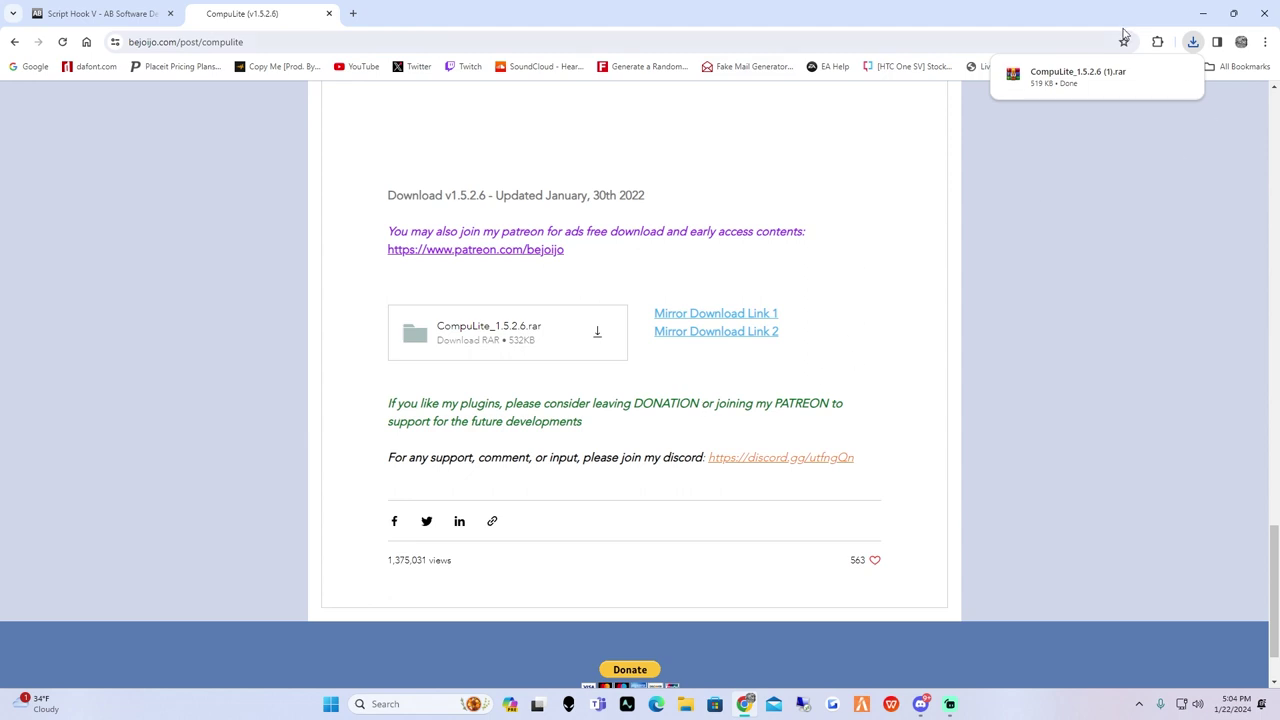
Place the newly downloaded CompuLite archive from the recent downloads on the desktop and minimize Chrome.
left_click_drag(1047, 16, 450, 345)
left_click(602, 366)
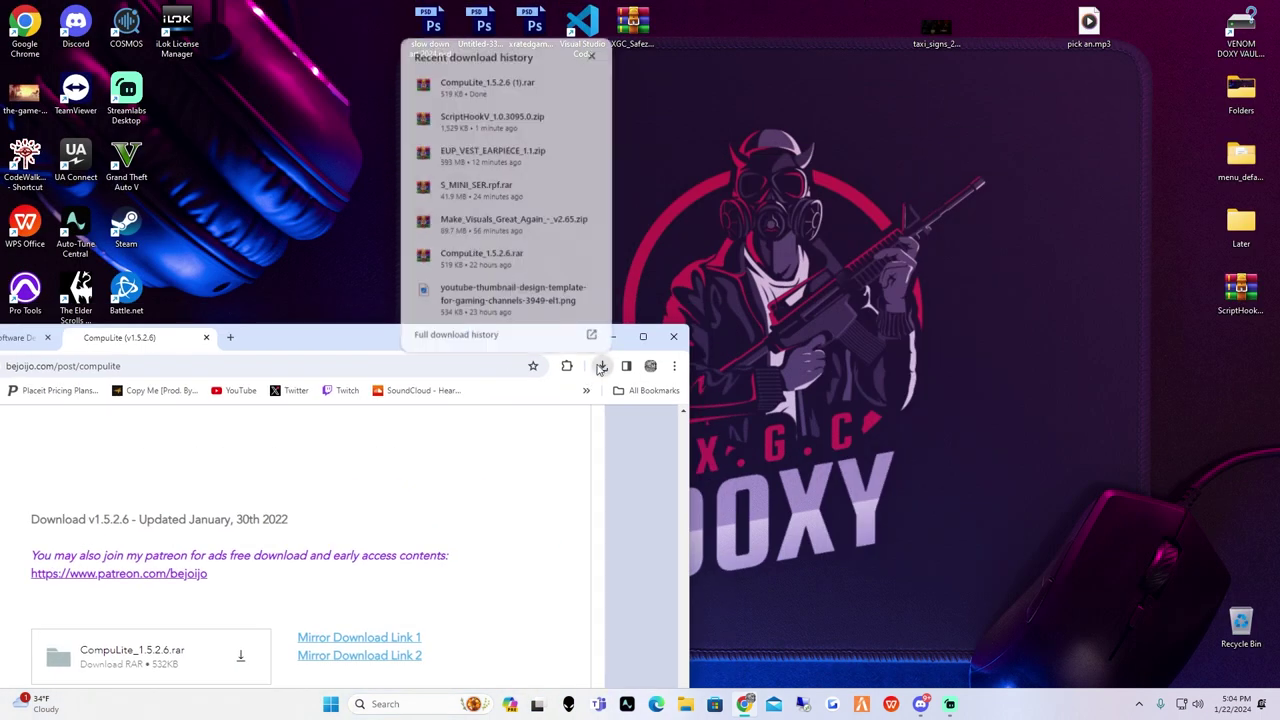
left_click_drag(514, 79, 970, 194)
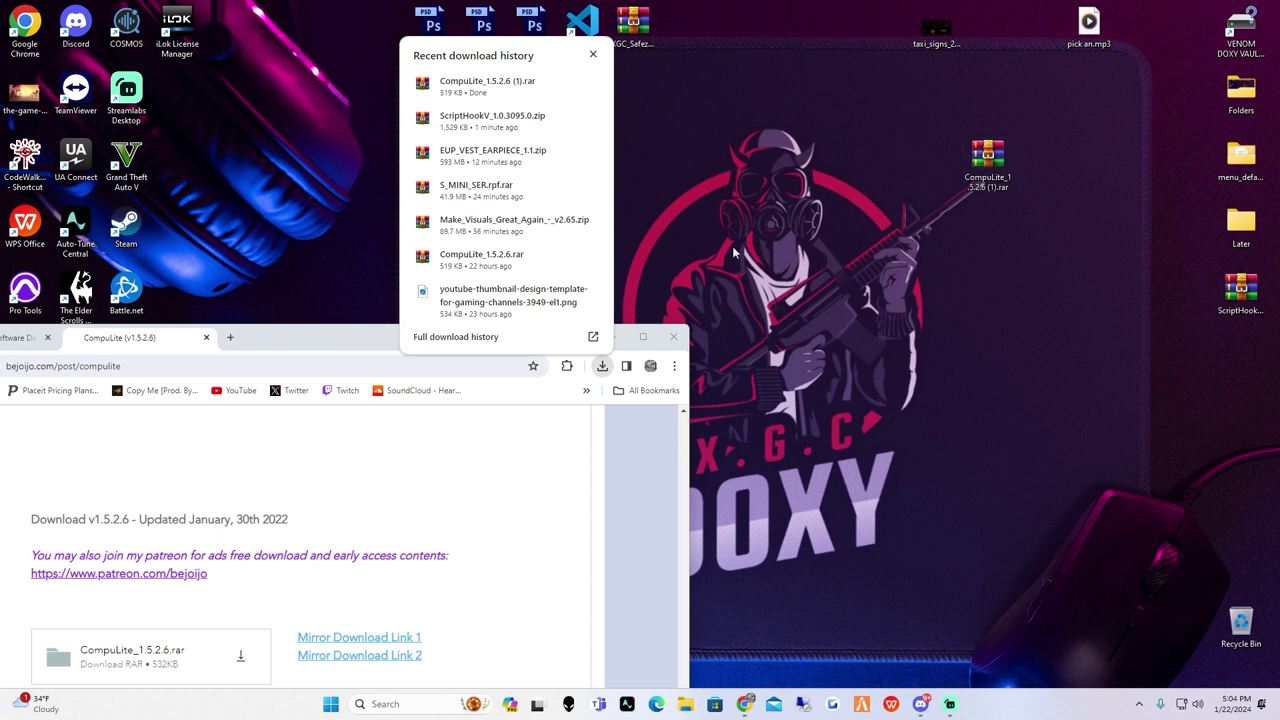
left_click(350, 345)
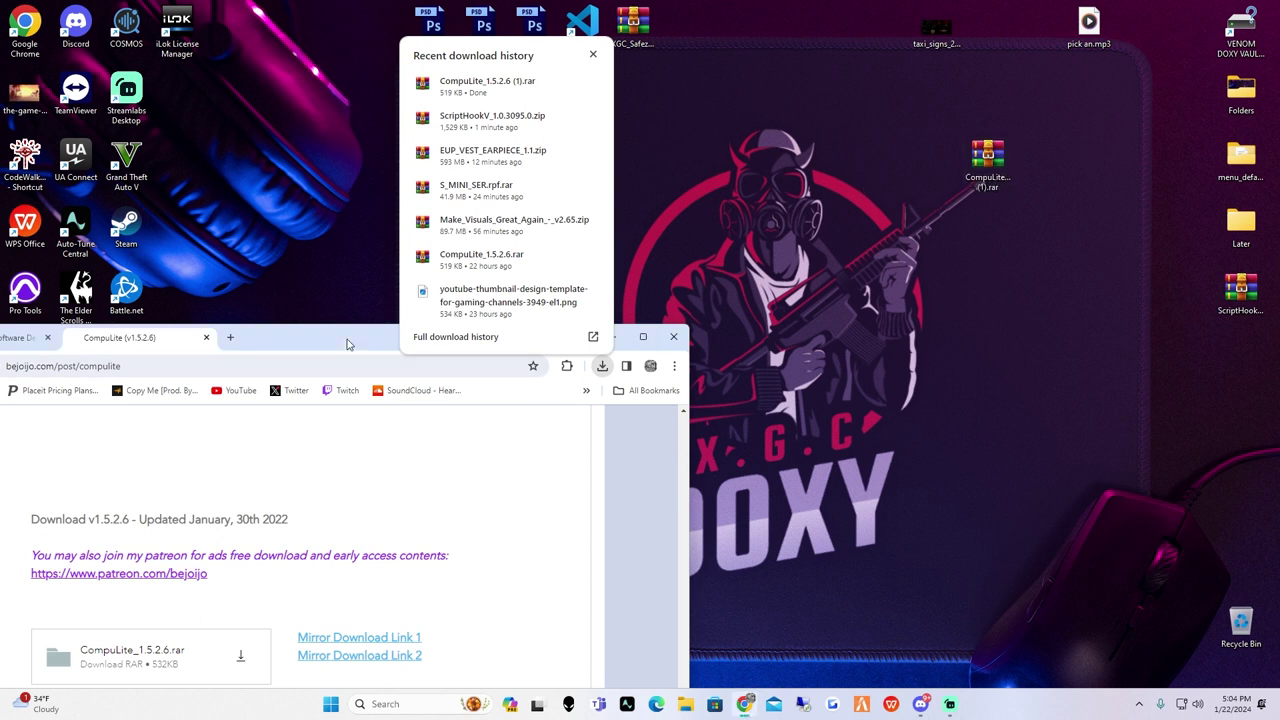
left_click(614, 337)
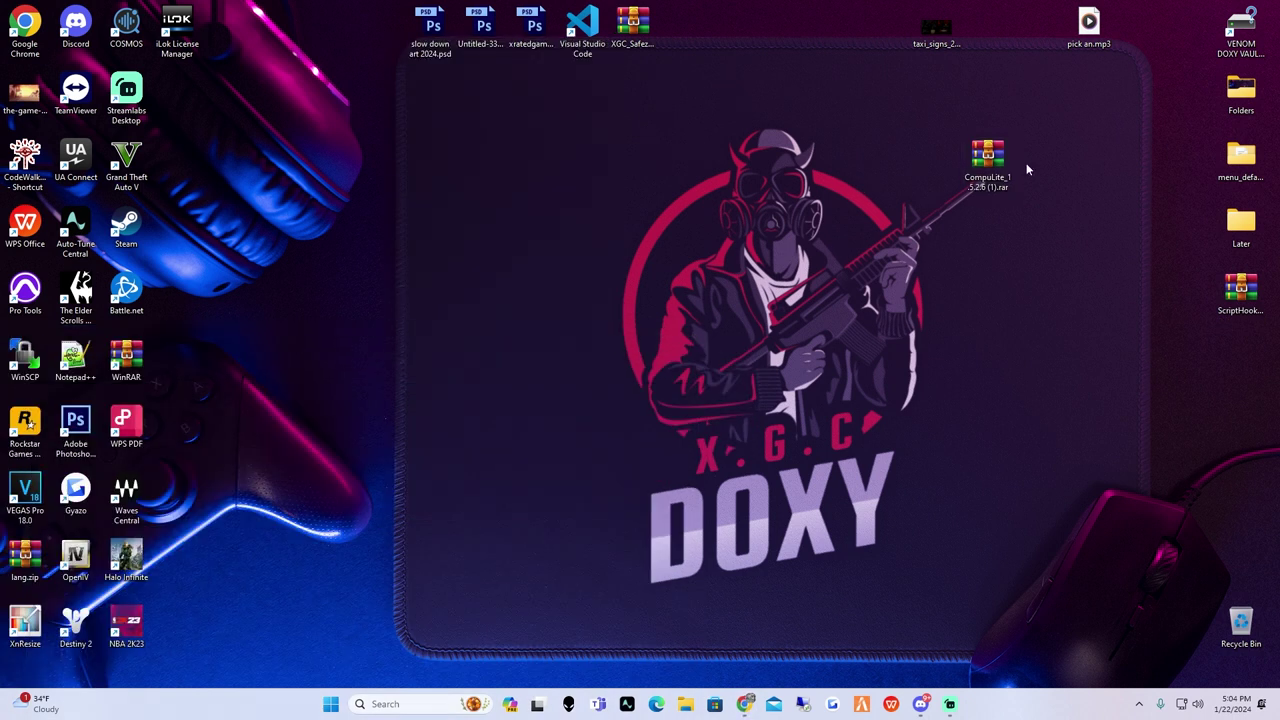
Arrange the ScriptHookV and CompuLite archives side by side on the desktop.
left_click_drag(1020, 170, 975, 310)
left_click_drag(1240, 292, 531, 298)
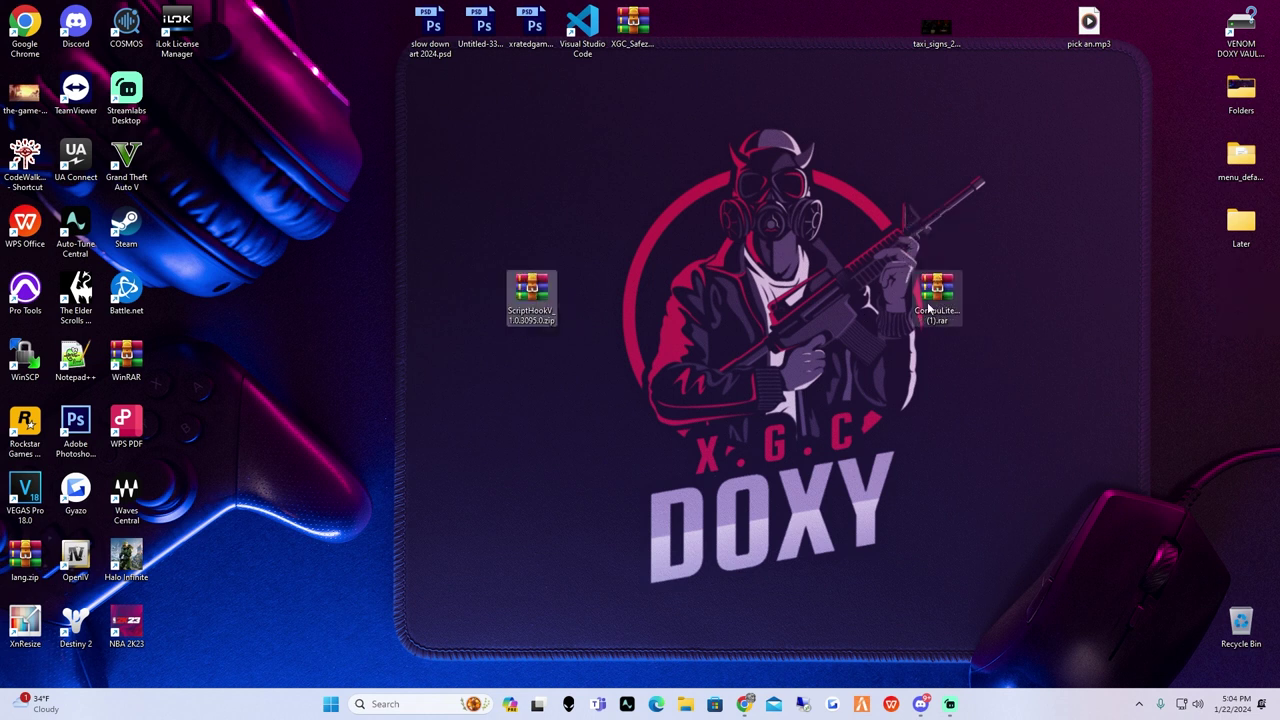
left_click_drag(928, 312, 574, 312)
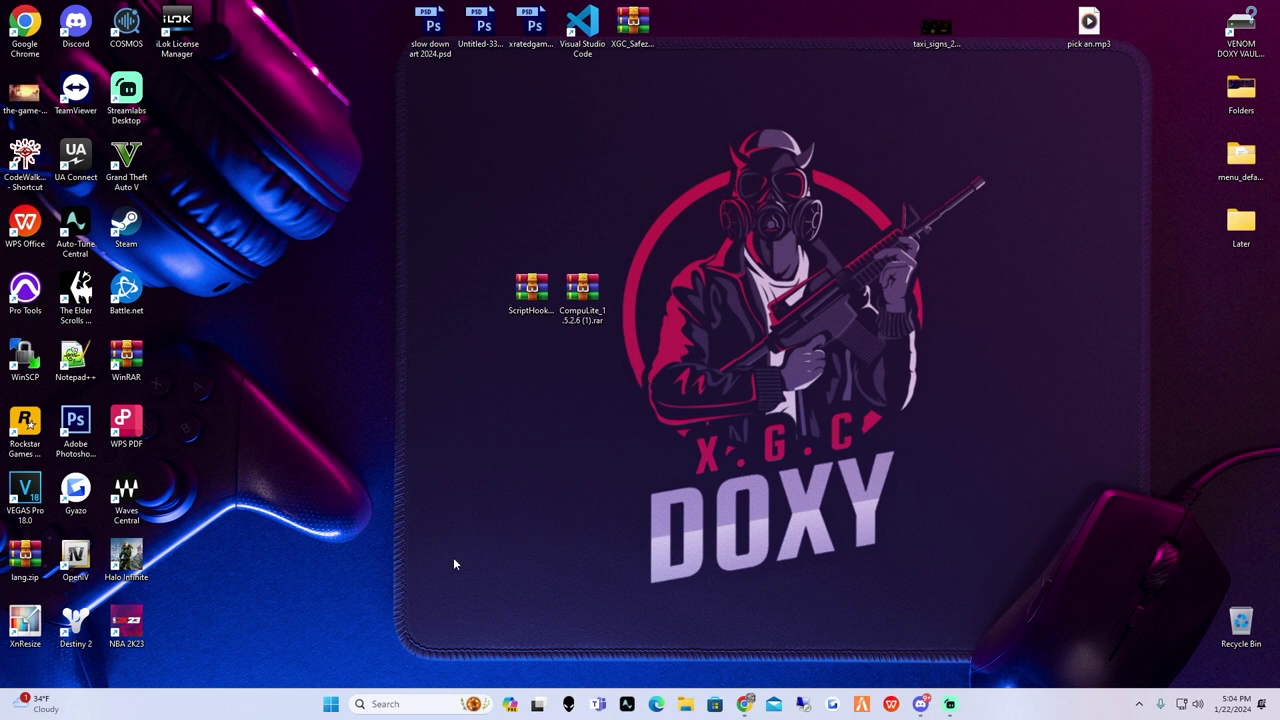
Launch Steam by searching for it in Windows and show the game library.
left_click(441, 704)
type("st")
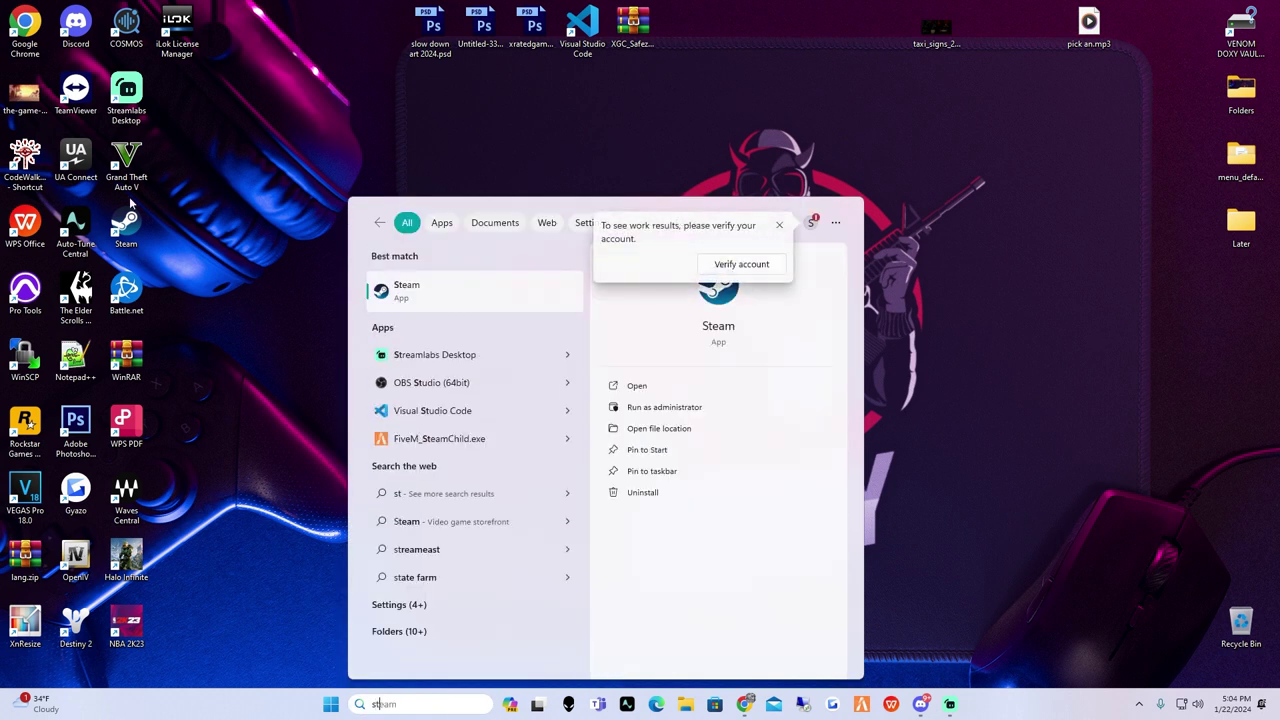
left_click(428, 282)
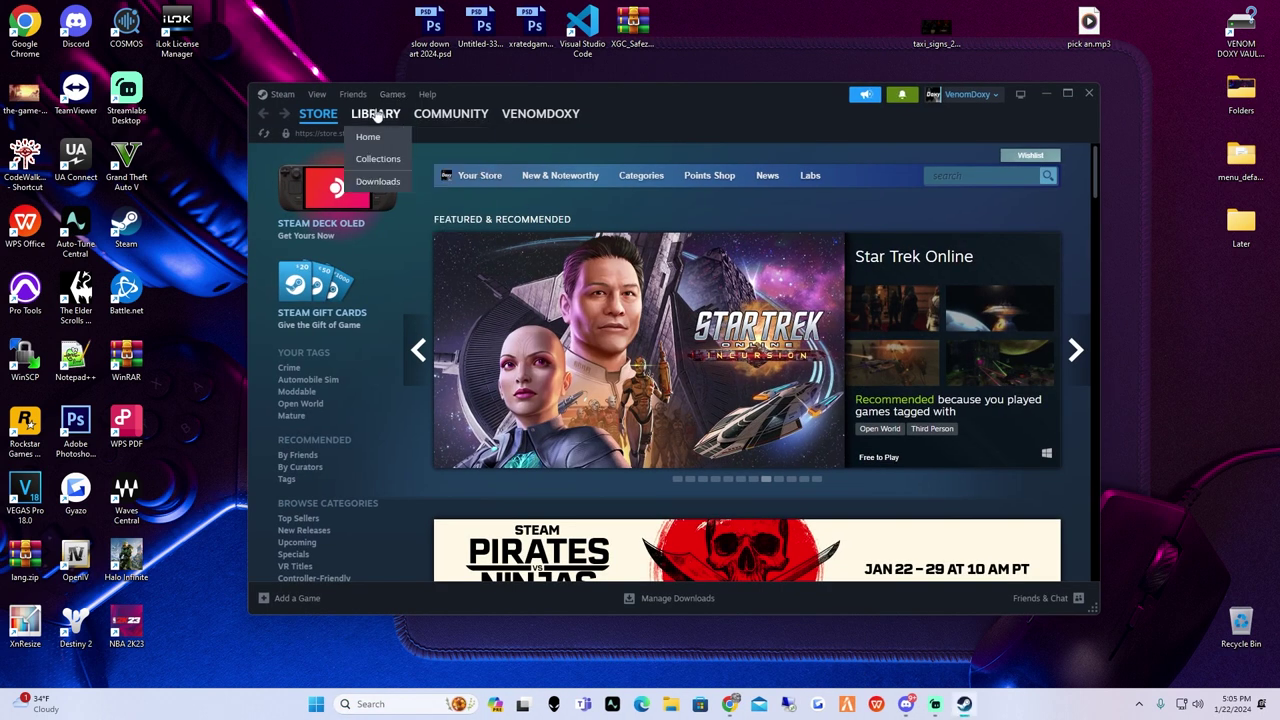
left_click(376, 115)
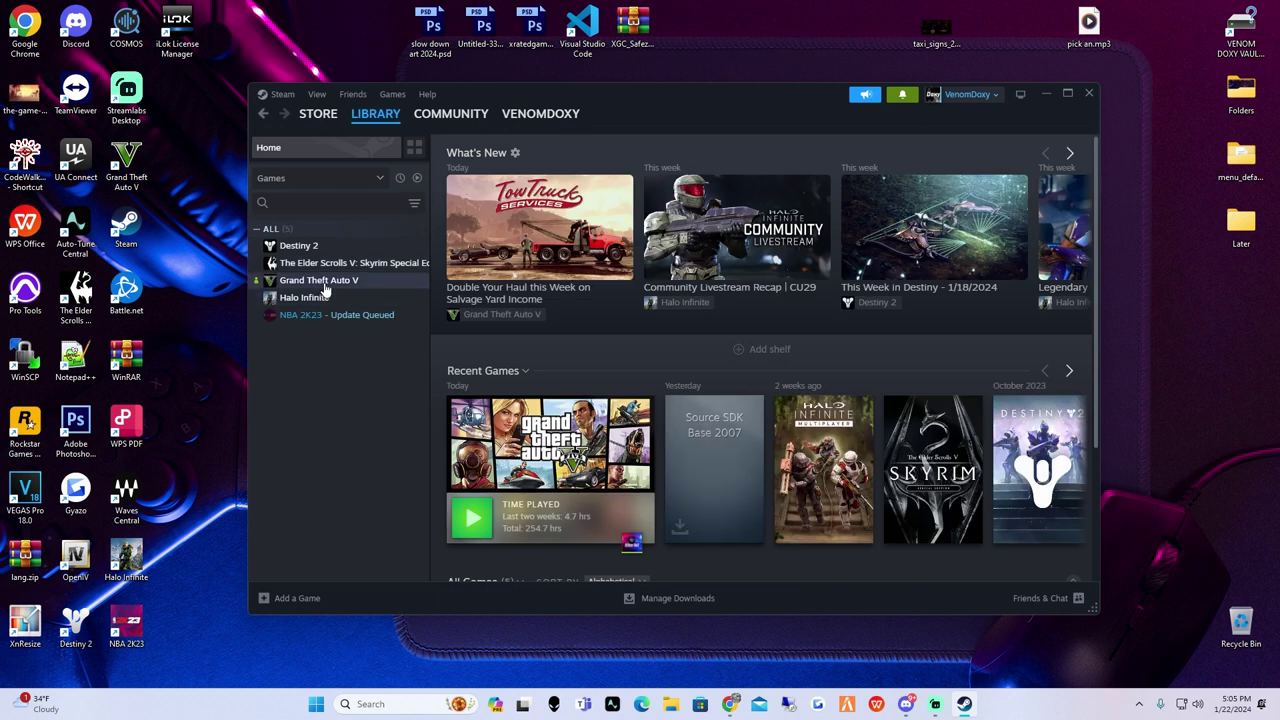
Browse Grand Theft Auto V's installed files from its Steam properties and bring the game folder window forward.
right_click(325, 286)
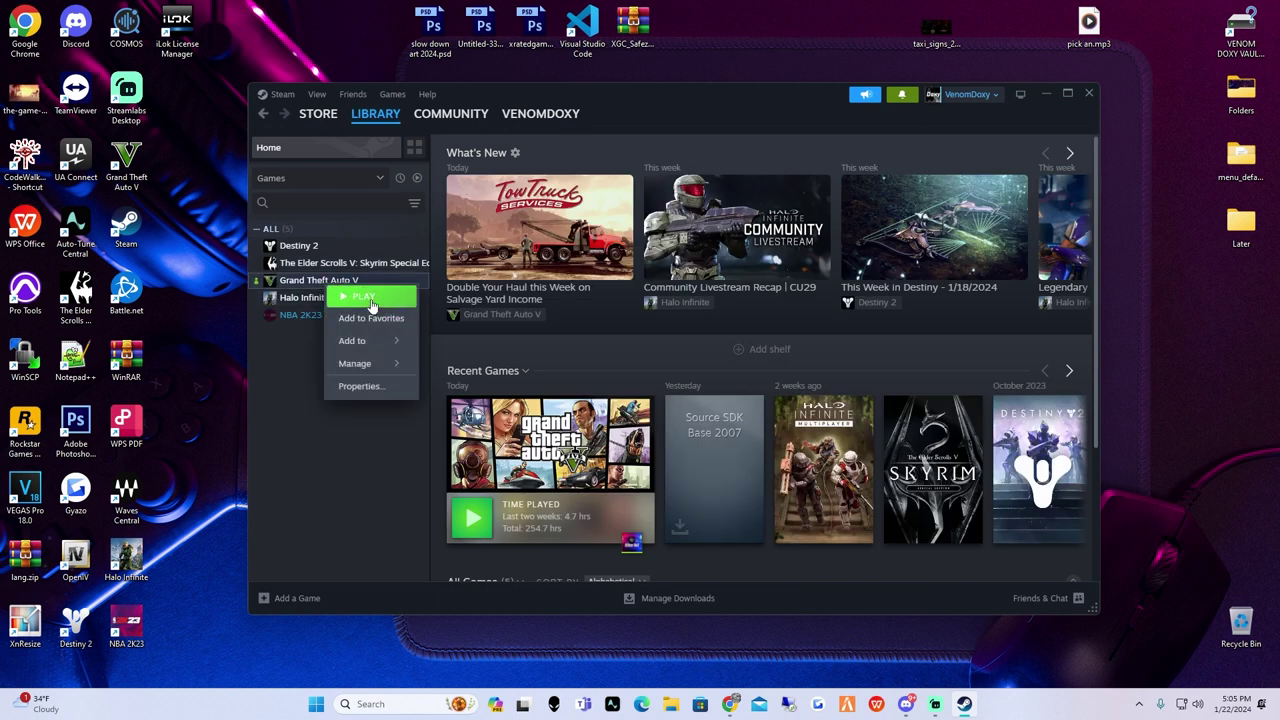
left_click(366, 387)
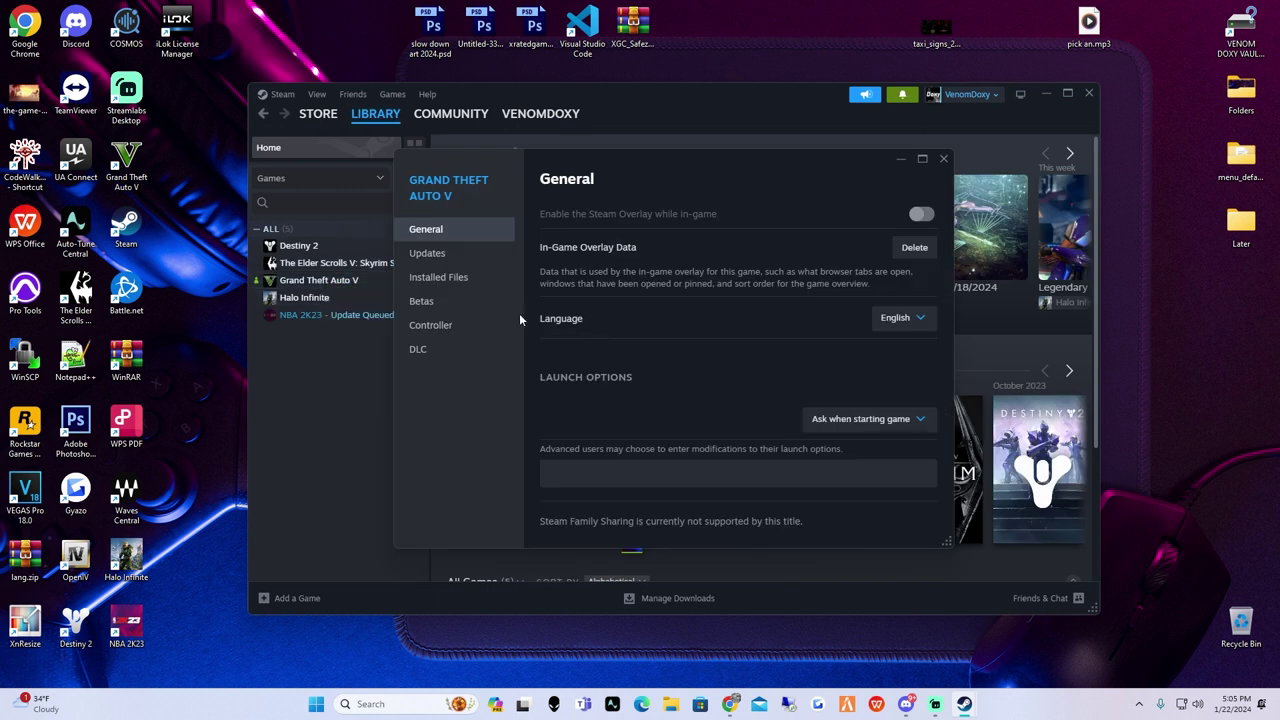
left_click(457, 278)
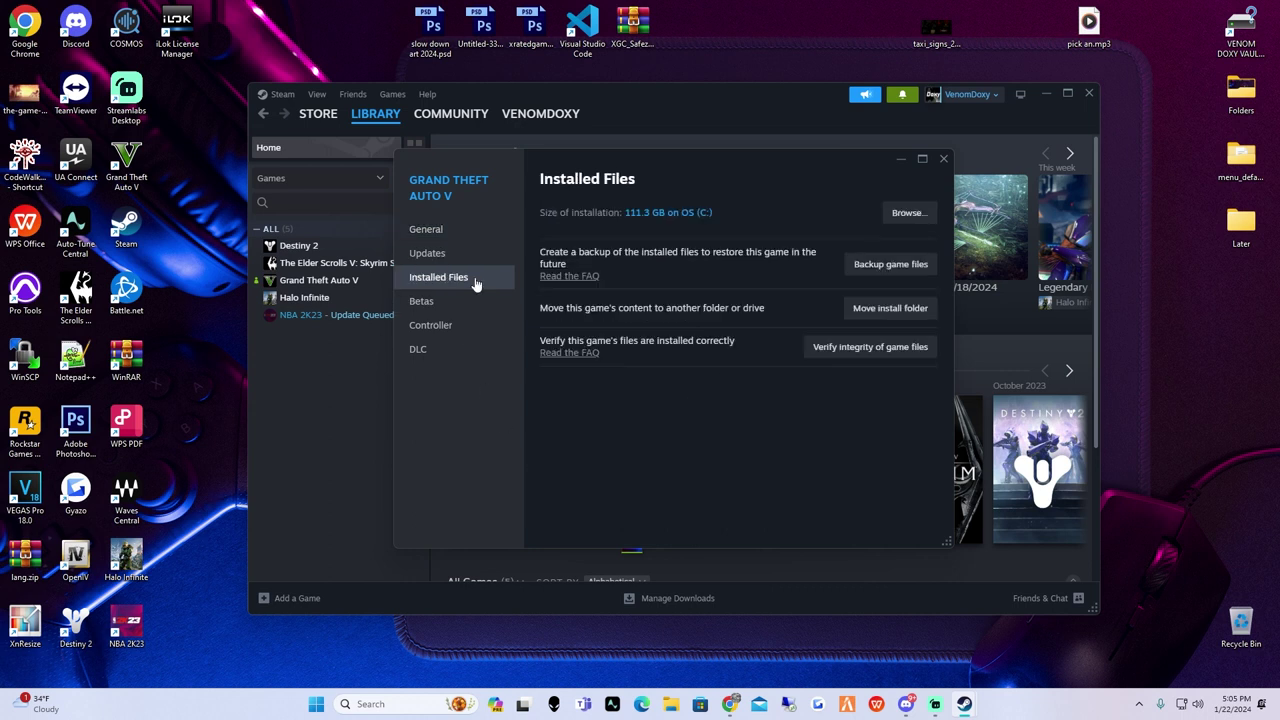
left_click(908, 213)
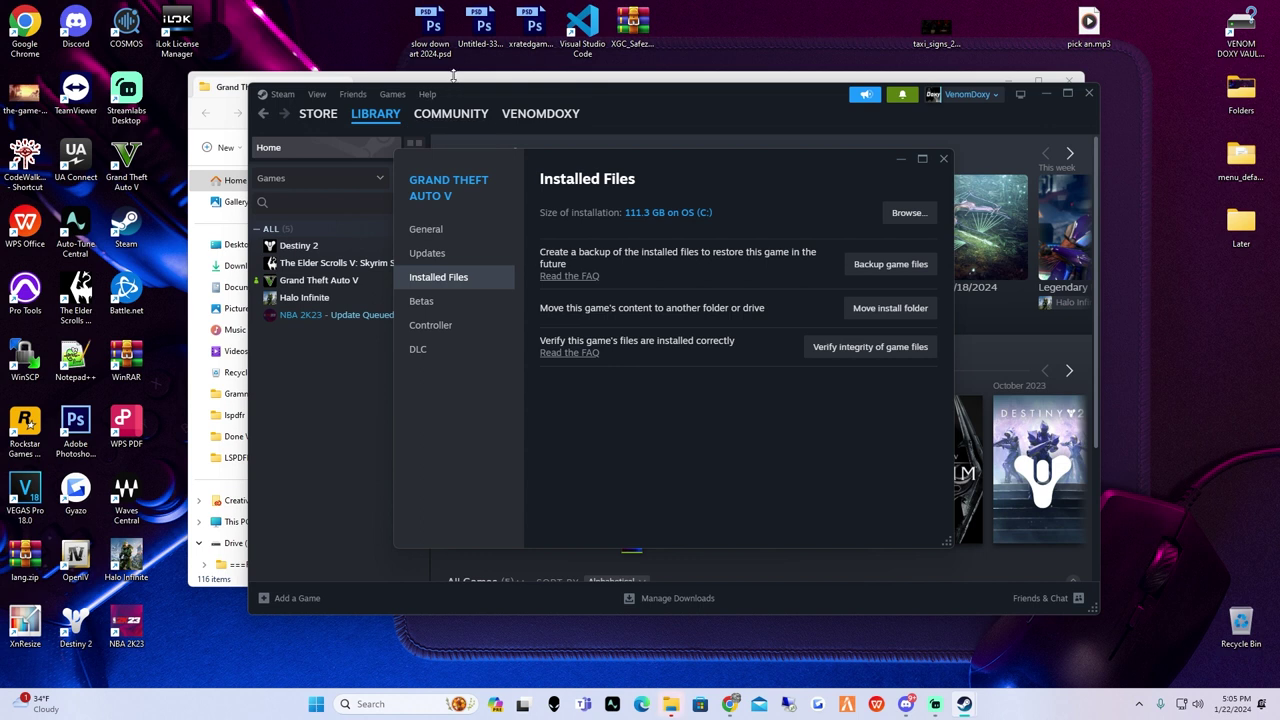
left_click(453, 77)
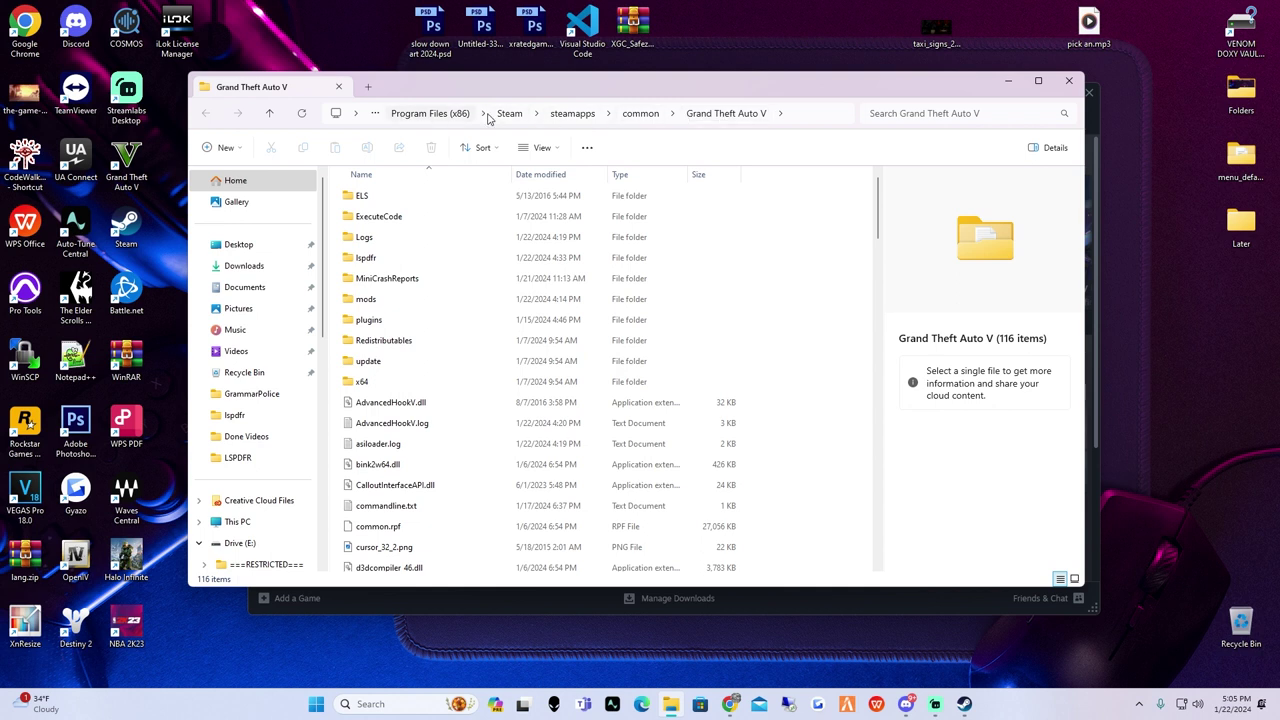
Examine the Grand Theft Auto V folder and its clean copy in the Steam common folder, and reopen the main game folder.
left_click(641, 113)
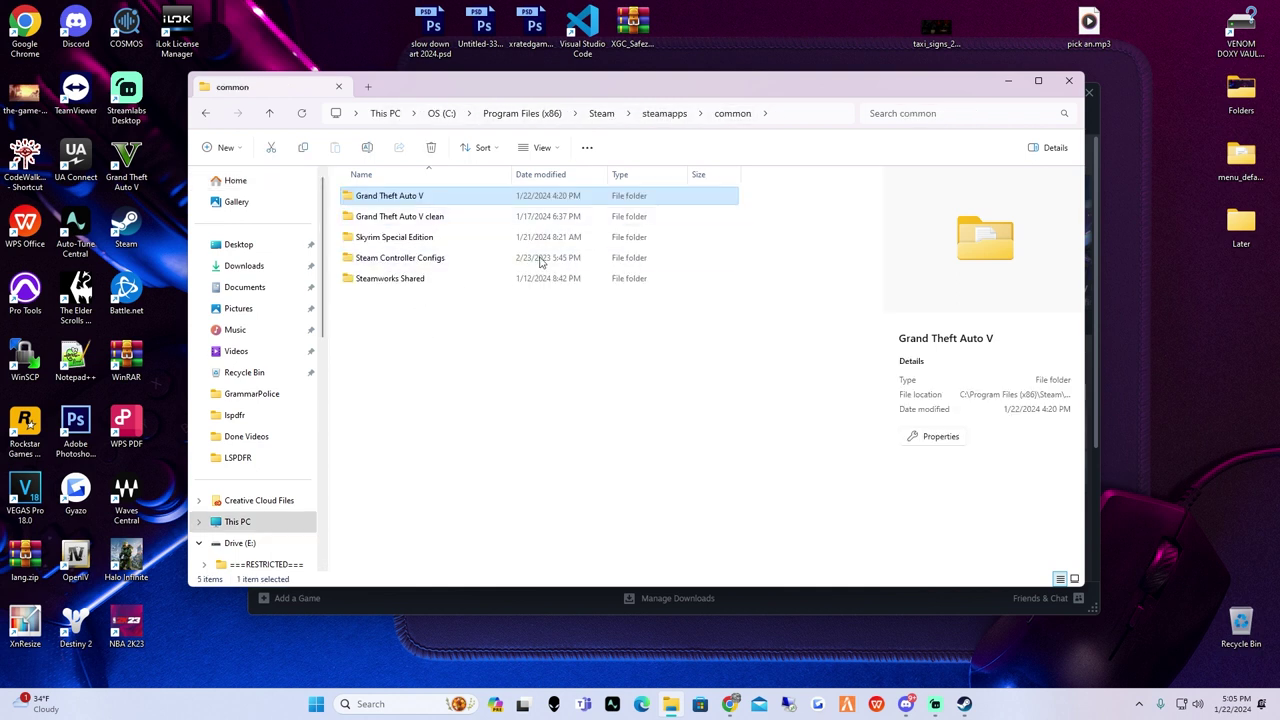
left_click(452, 220)
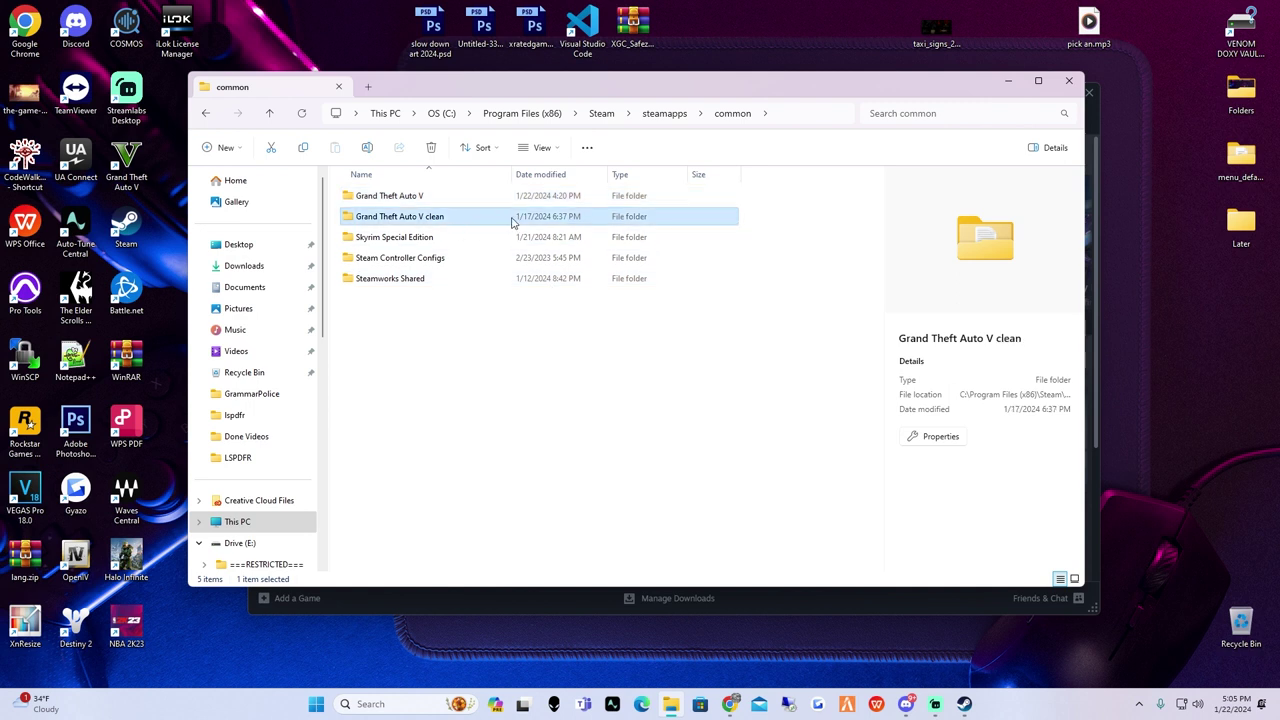
left_click(480, 199)
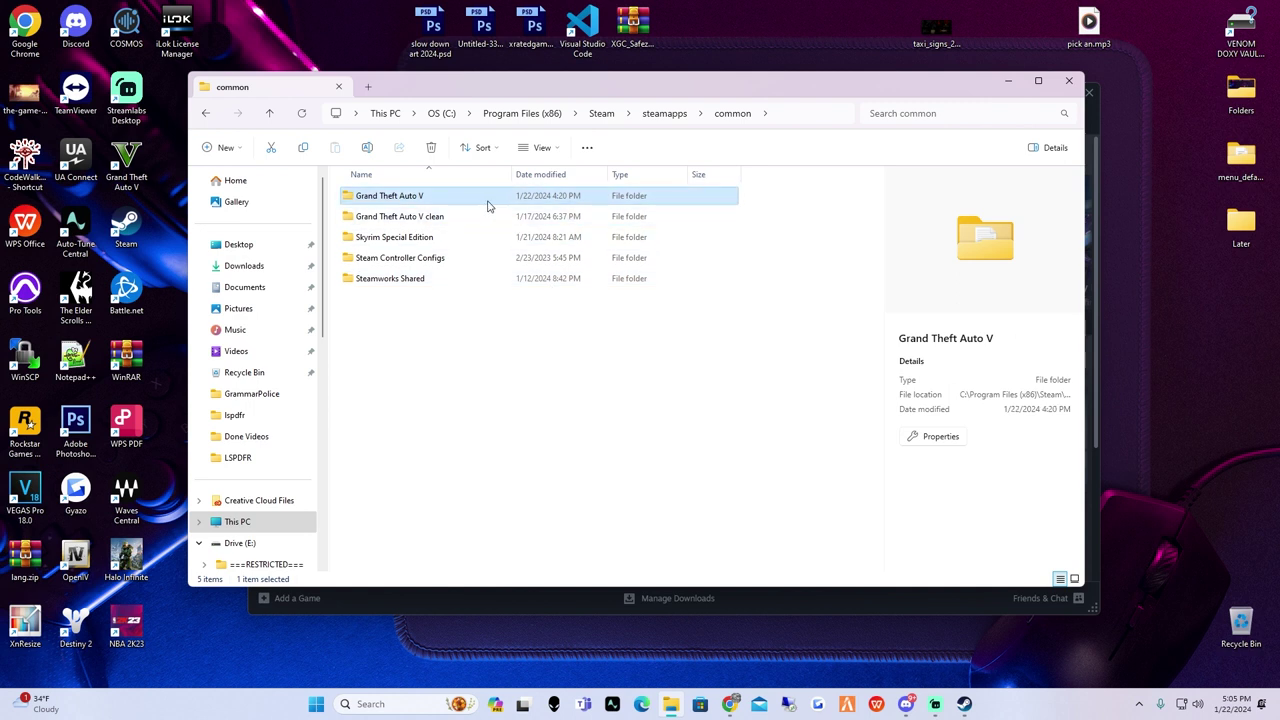
double_click(399, 200)
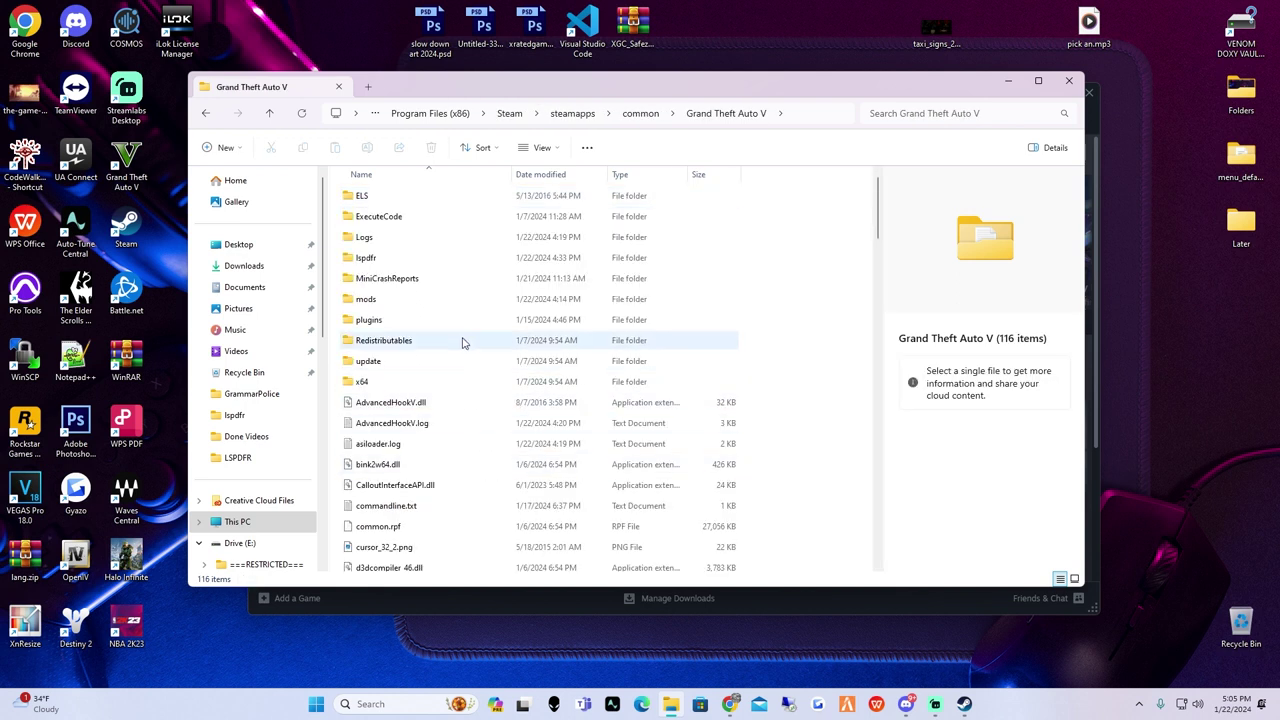
Close the Steam windows and position the Grand Theft Auto V folder window beside the archives on the desktop.
left_click_drag(970, 86, 857, 249)
left_click(1076, 103)
left_click(1089, 92)
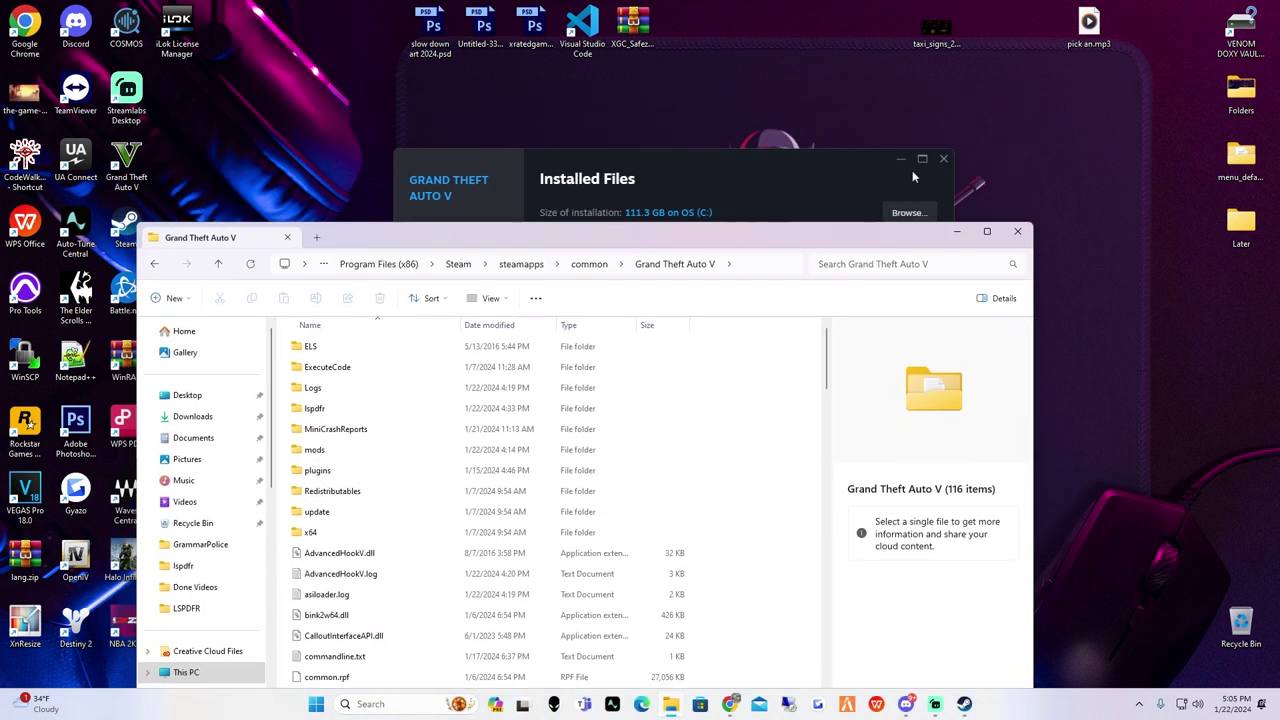
left_click(912, 177)
left_click(943, 158)
left_click_drag(814, 437, 890, 62)
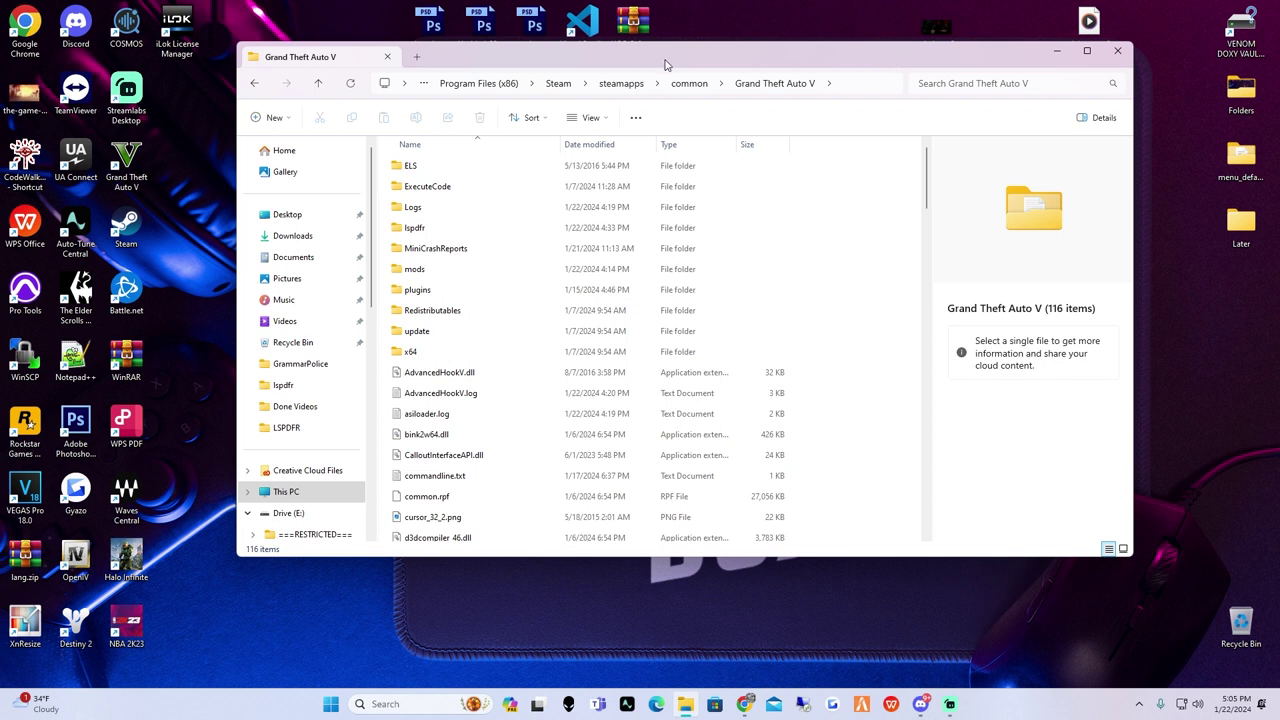
left_click_drag(664, 64, 999, 96)
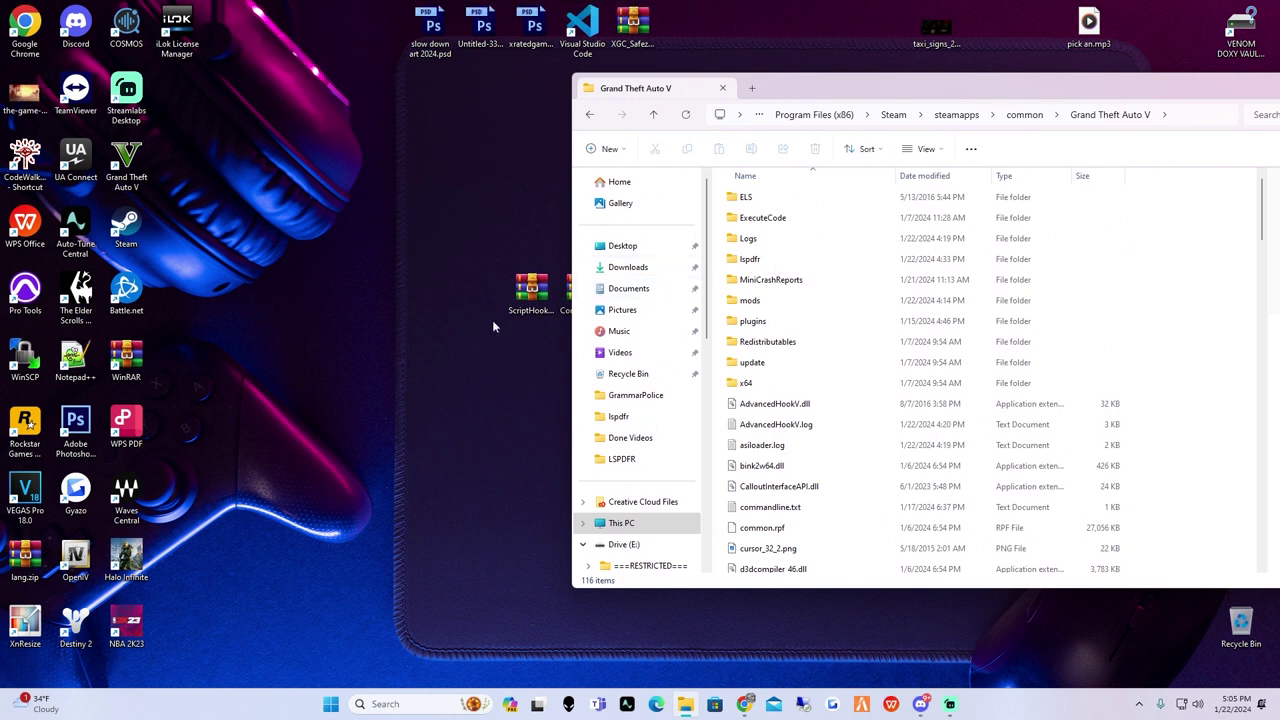
Reposition and resize the Grand Theft Auto V folder window, and minimize it to uncover the archives on the desktop.
left_click_drag(858, 100, 318, 75)
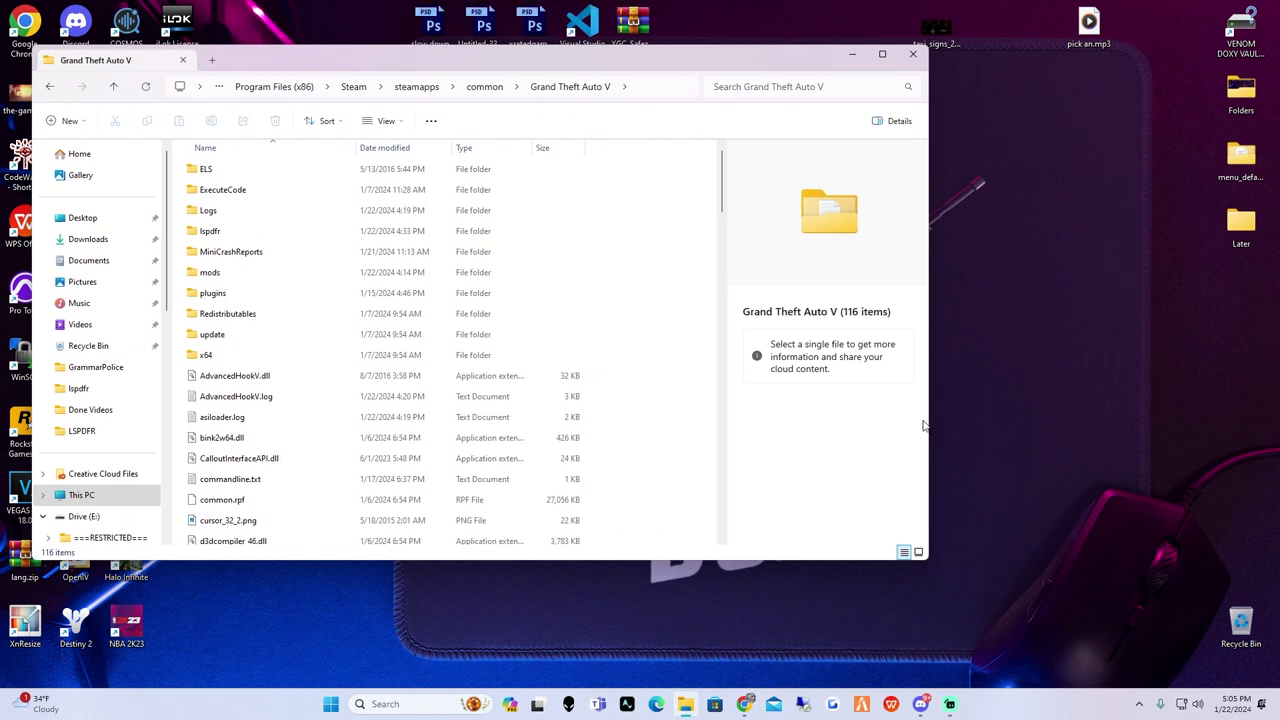
left_click_drag(930, 424, 827, 430)
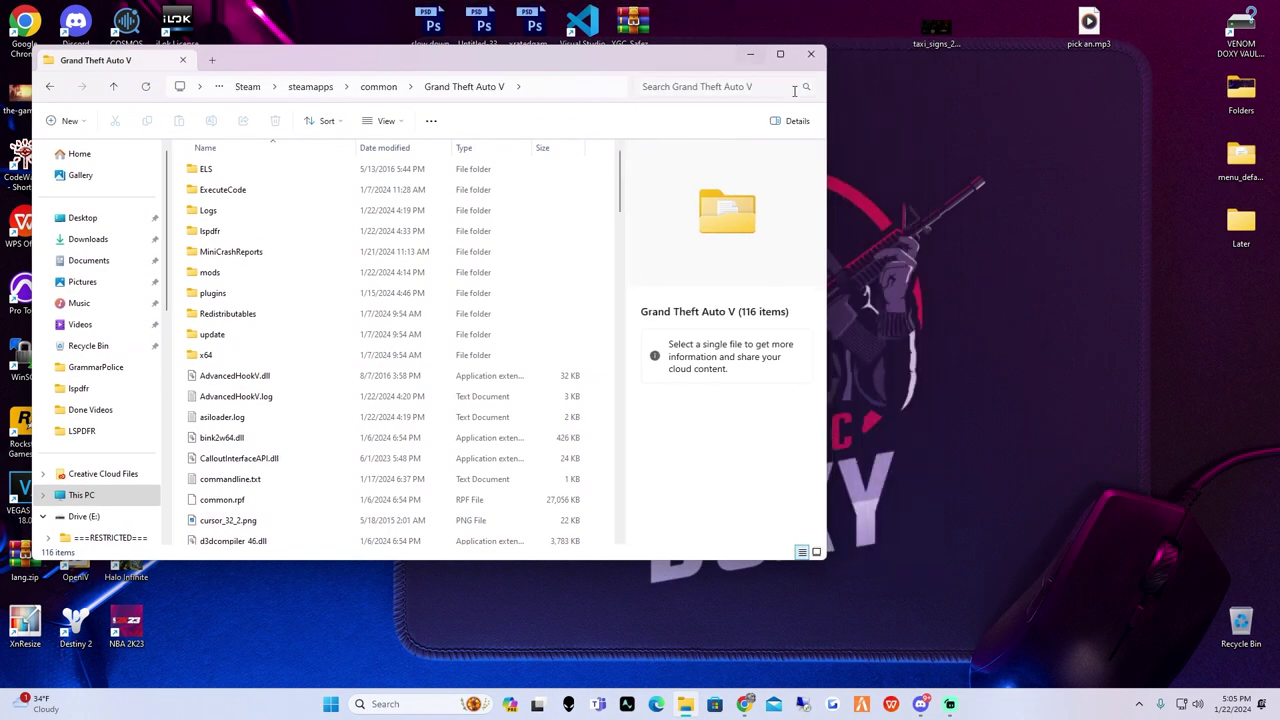
left_click_drag(837, 186, 938, 186)
left_click(864, 56)
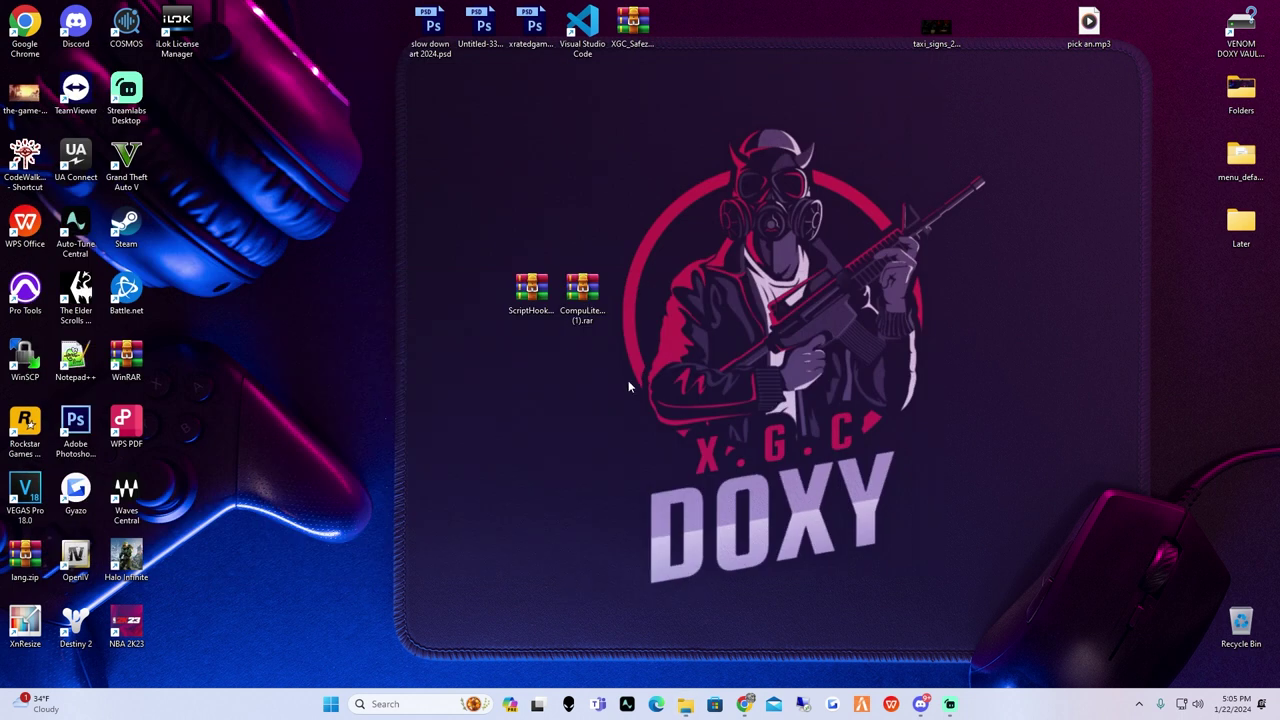
Open the ScriptHookV_1.0.3095.0.zip archive, dismiss the WinRAR purchase notice and open the archive's bin folder.
left_click(515, 302)
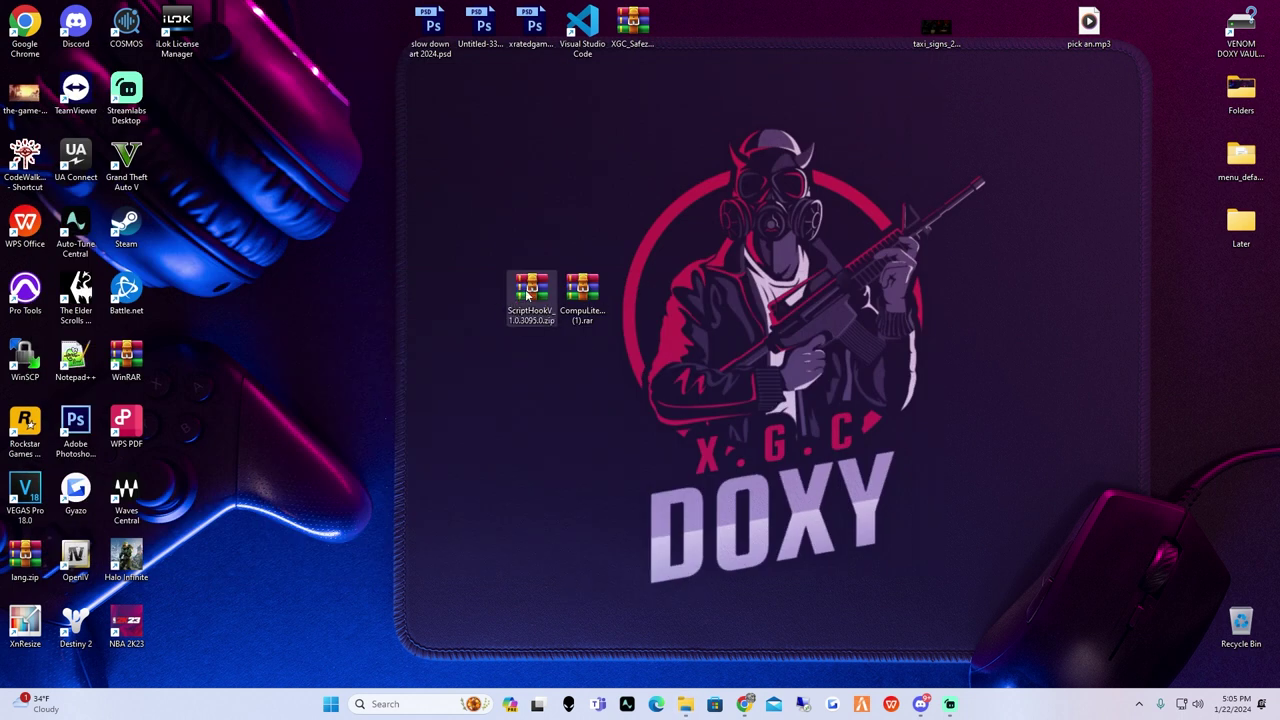
double_click(528, 293)
left_click_drag(686, 191, 774, 60)
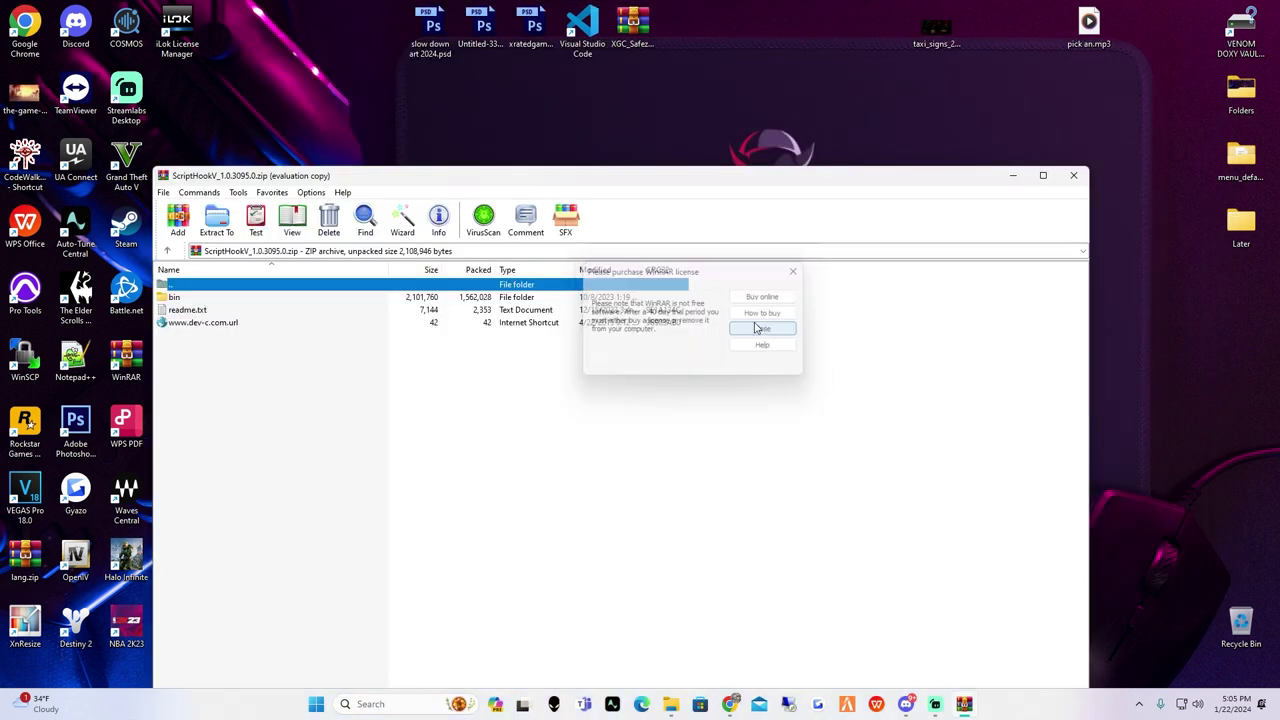
left_click(757, 328)
left_click_drag(646, 177, 803, 83)
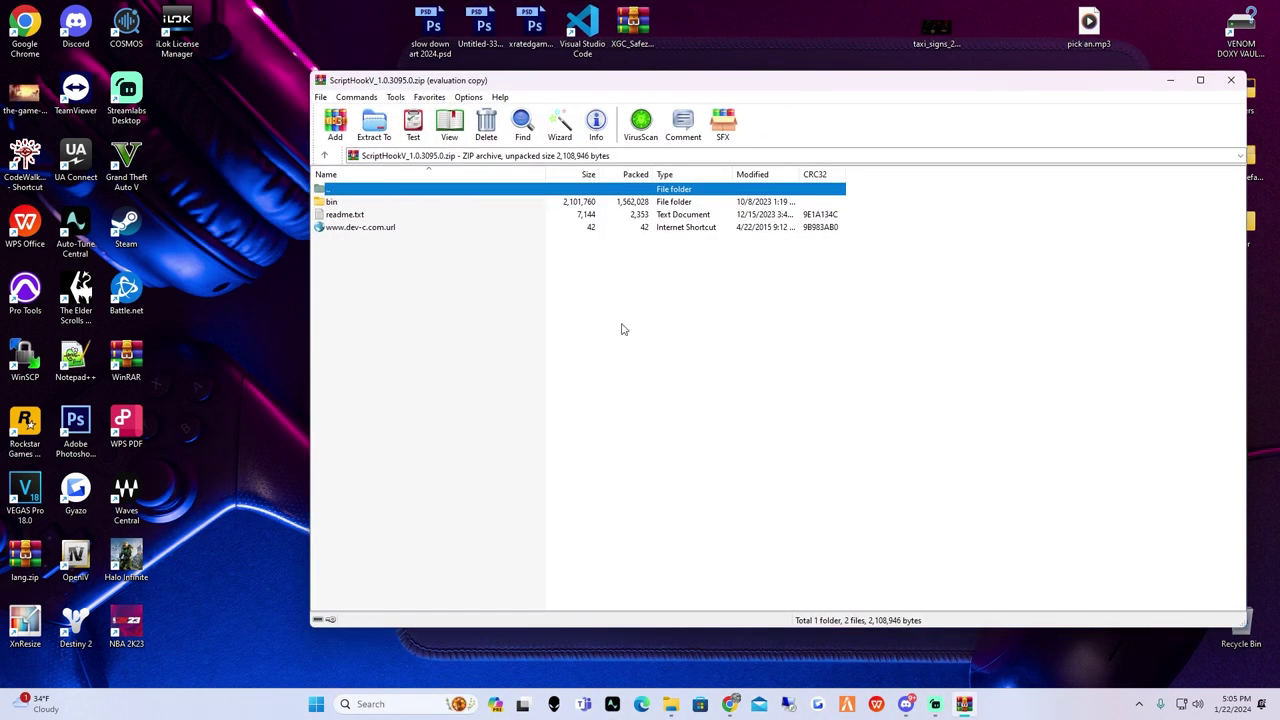
double_click(352, 204)
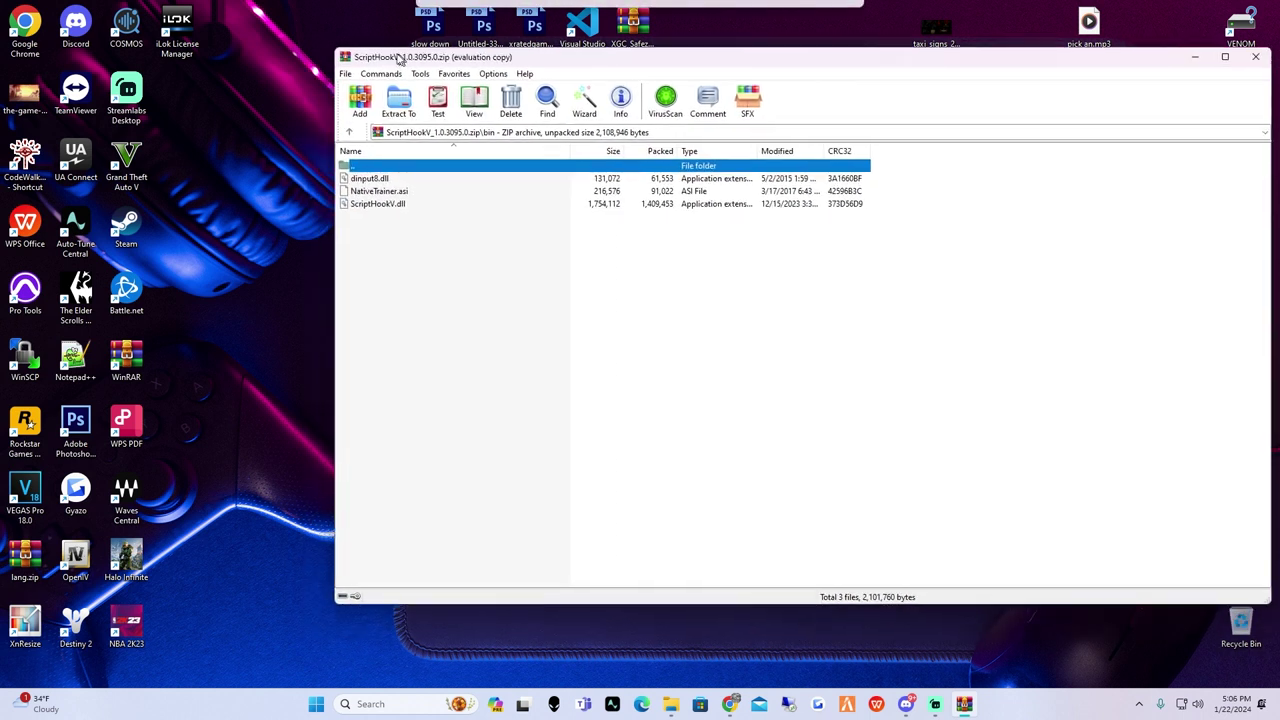
left_click(326, 126)
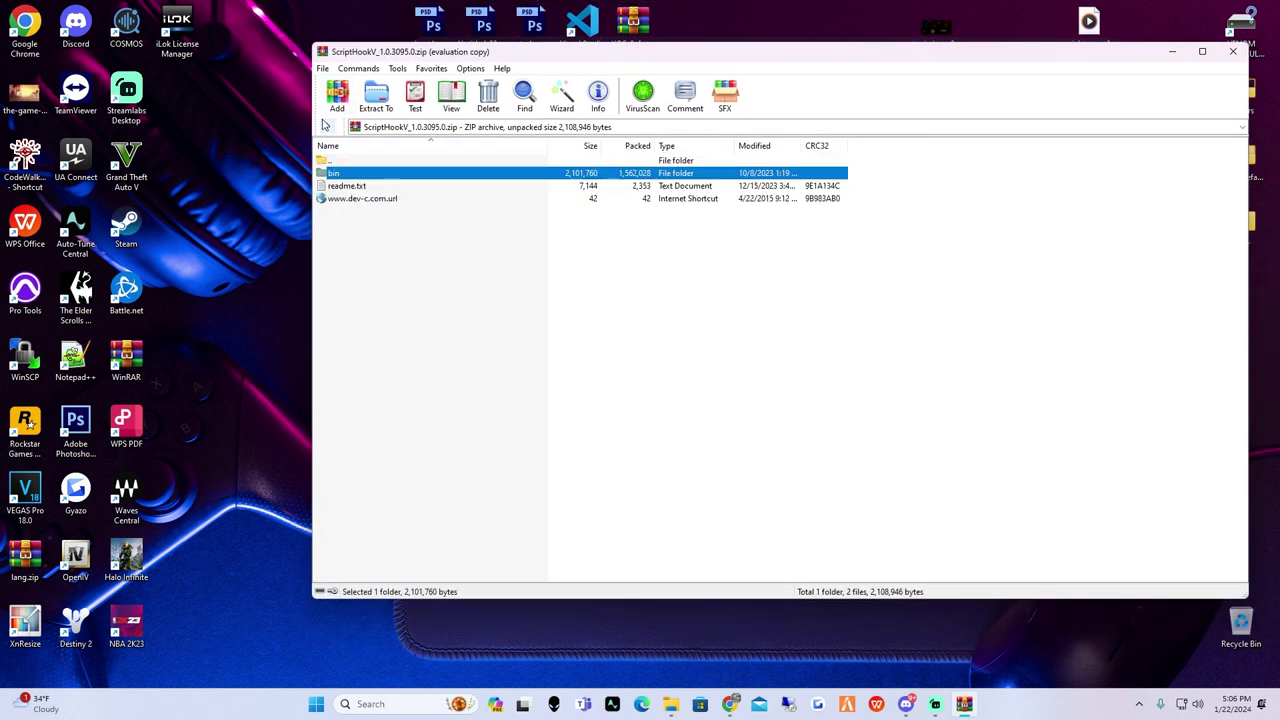
double_click(335, 175)
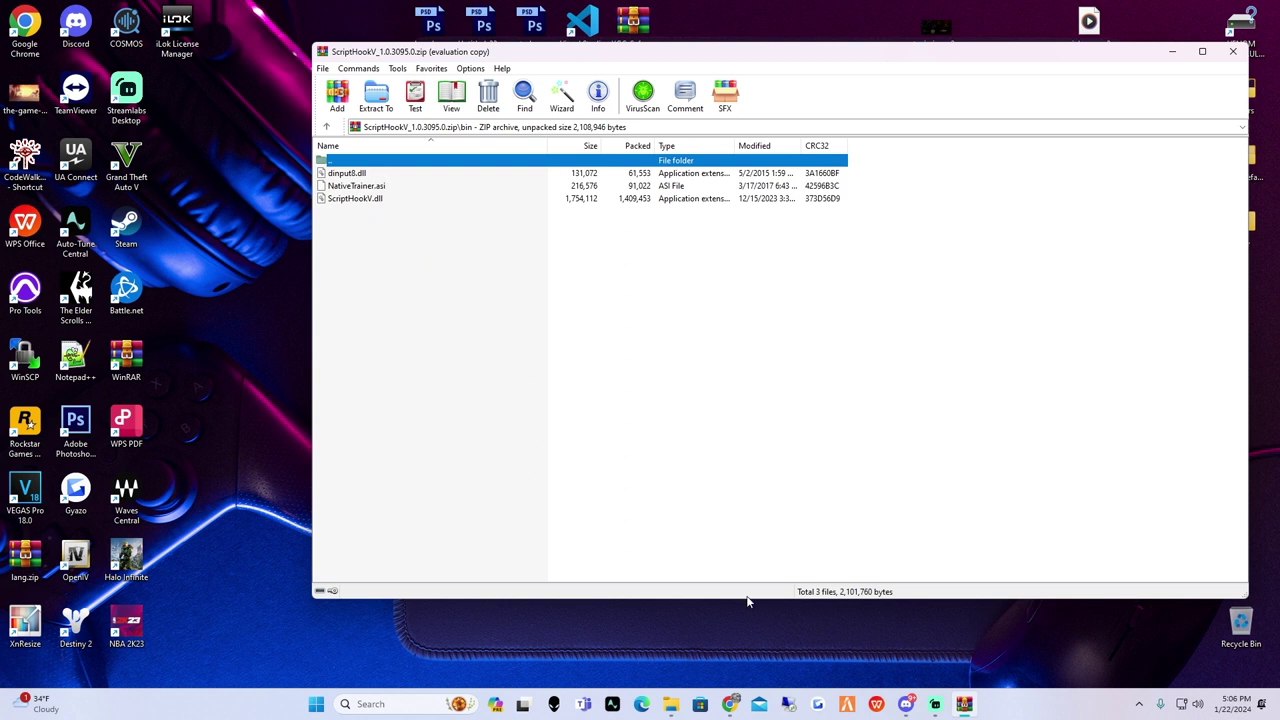
Bring back the Grand Theft Auto V folder window and arrange it side by side with the Script Hook V archive.
left_click(670, 704)
left_click_drag(604, 68, 774, 61)
left_click(886, 63)
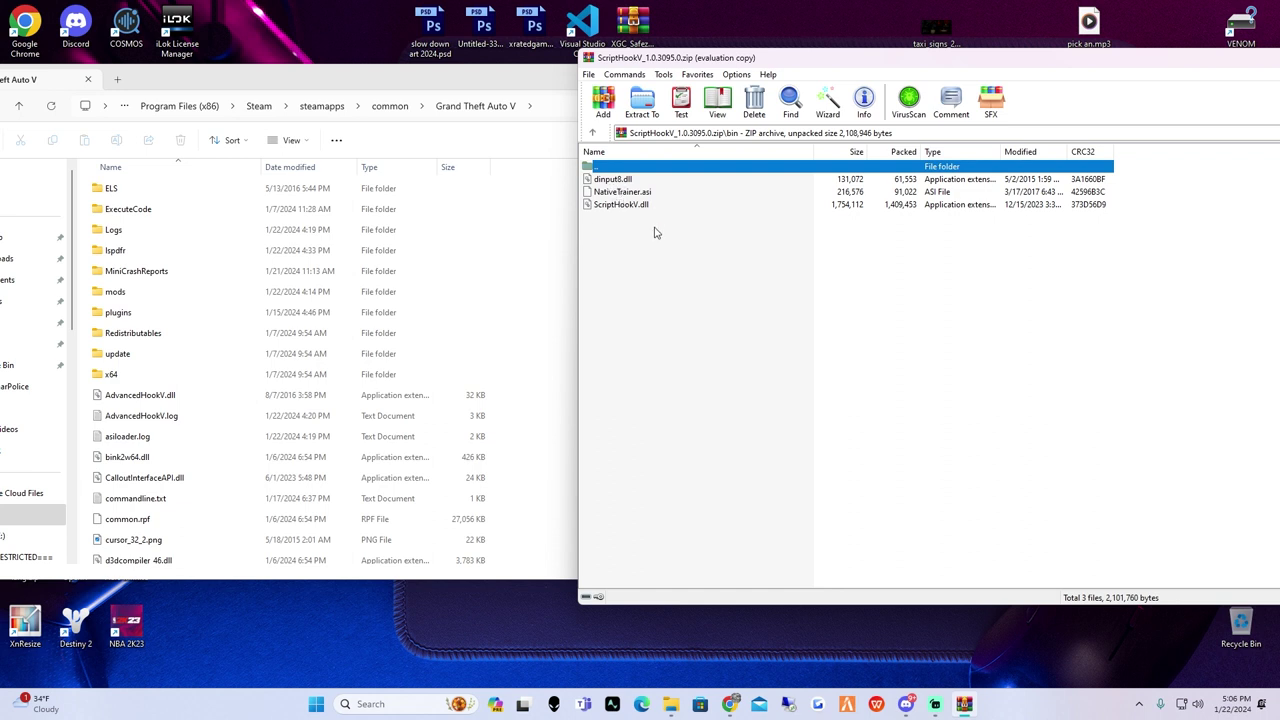
Select dinput8.dll and ScriptHookV.dll in the archive's bin folder, leaving out NativeTrainer.asi, and close the archive.
left_click(622, 181)
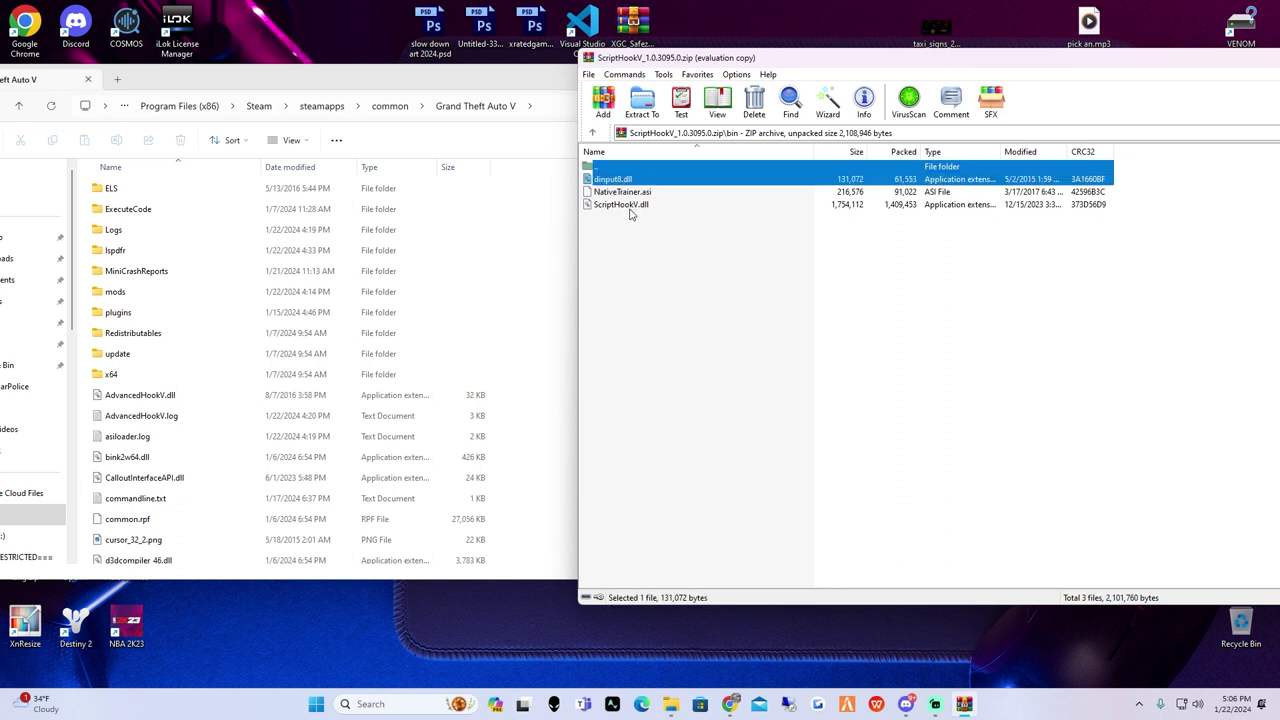
left_click(627, 205, "ctrl")
left_click_drag(620, 180, 778, 183)
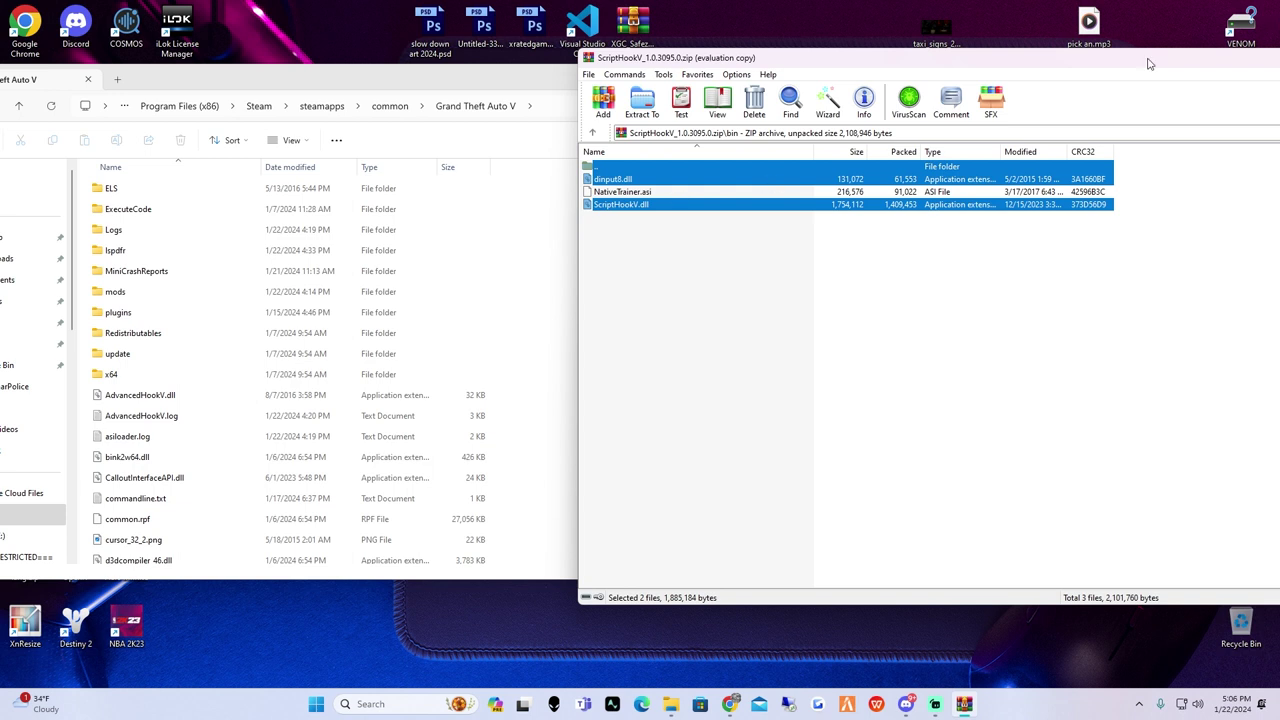
left_click_drag(1149, 64, 670, 95)
left_click(1015, 89)
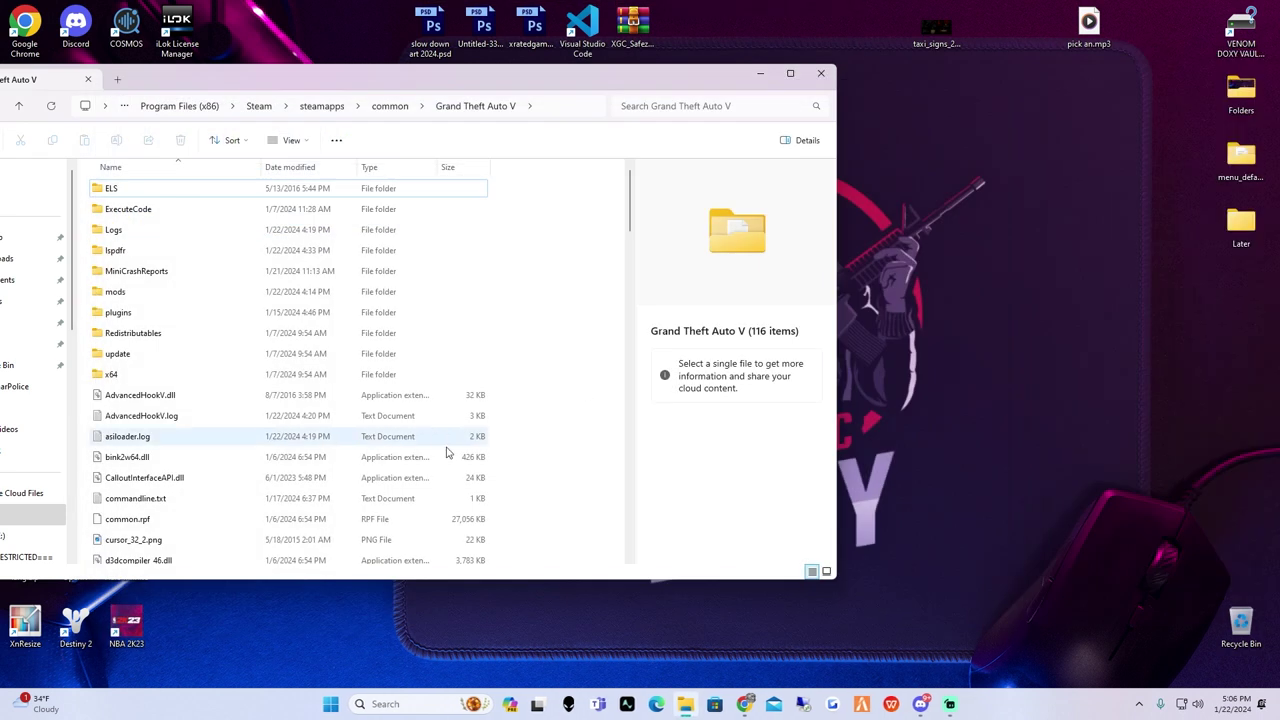
Move the CompuLite archive to a free area of the desktop and reposition the Grand Theft Auto V folder window next to it.
left_click_drag(689, 77, 659, 332)
left_click_drag(582, 290, 1018, 228)
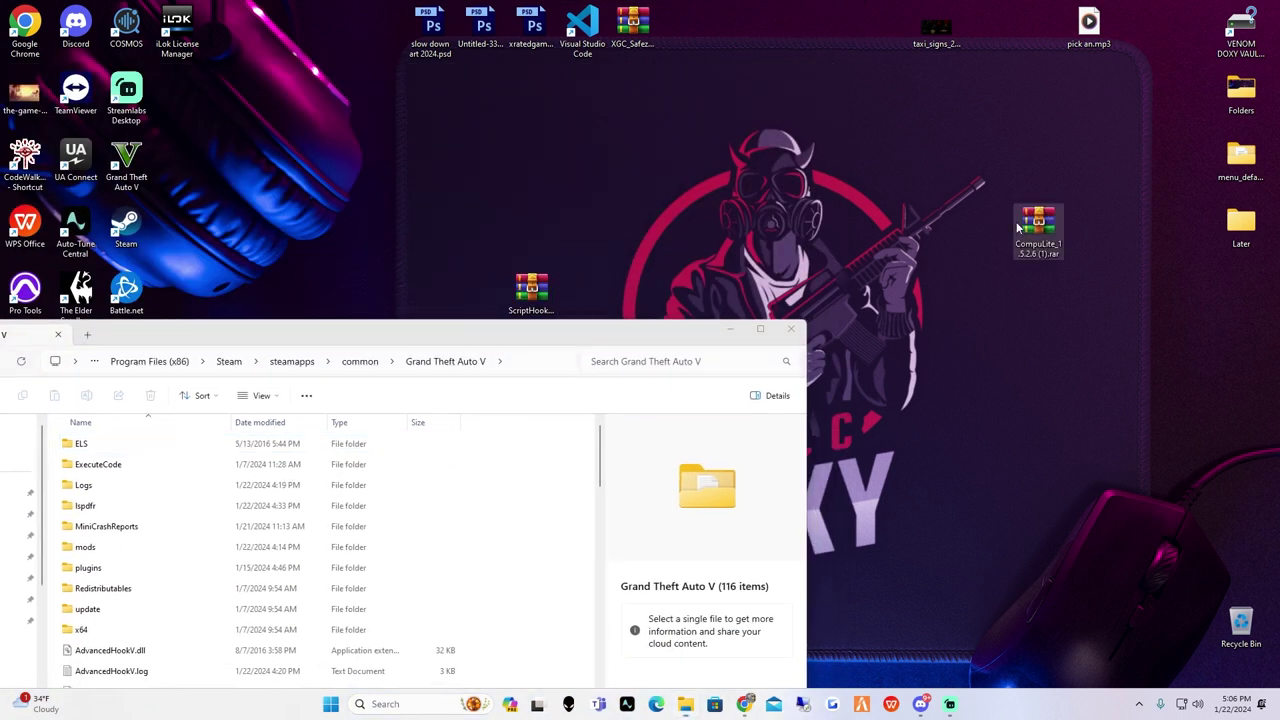
left_click_drag(689, 326, 809, 70)
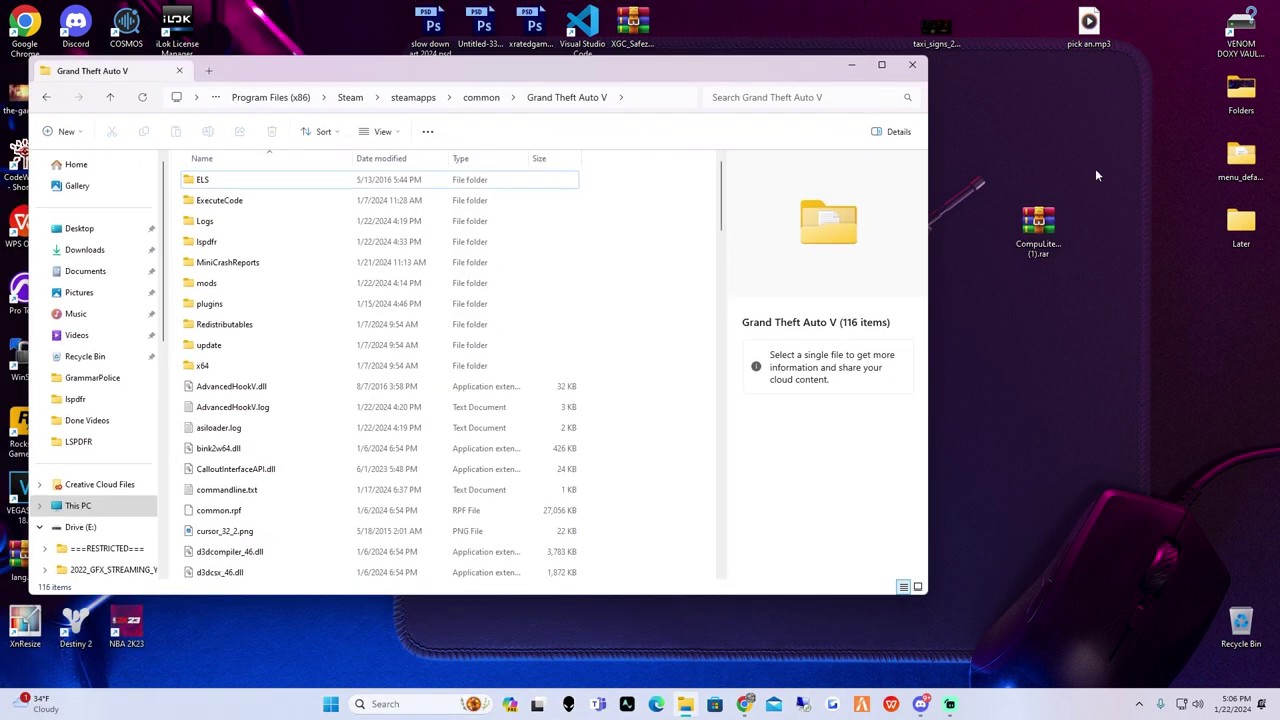
Open the CompuLite archive, dismiss the WinRAR trial notice, enter its CompuLite folder and place the archive beside the game folder.
double_click(1058, 221)
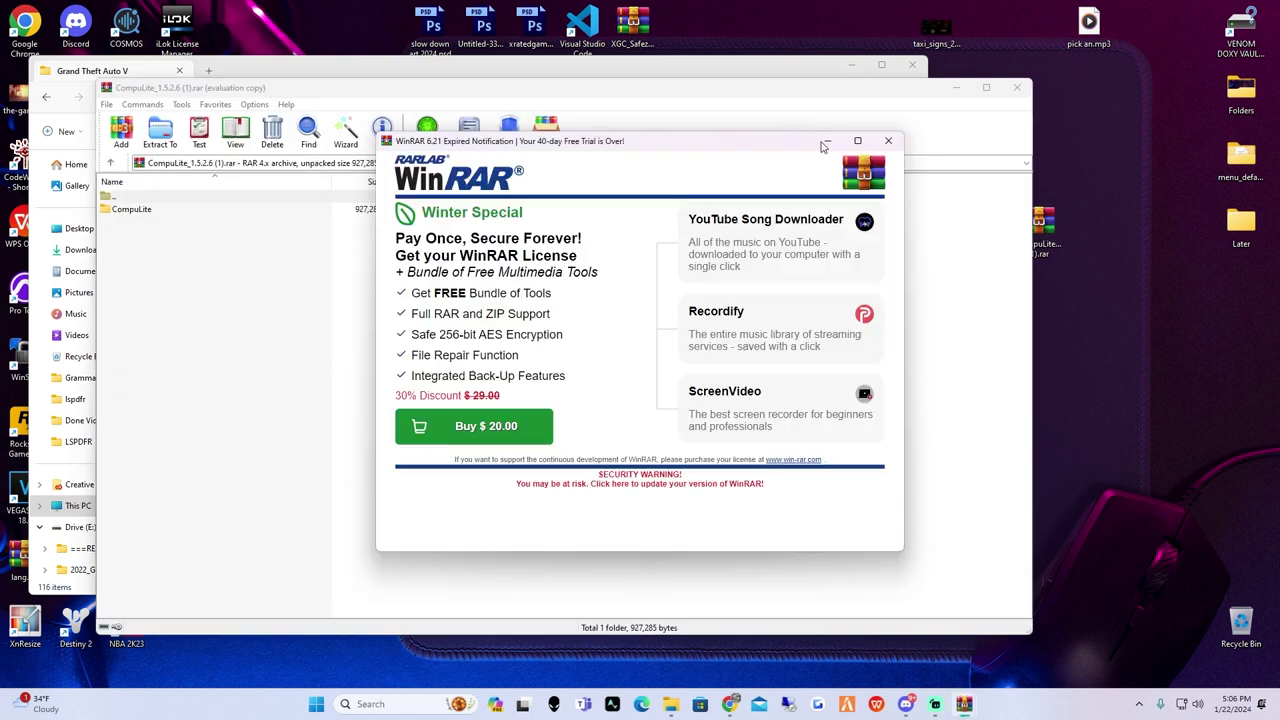
left_click(888, 141)
left_click(222, 219)
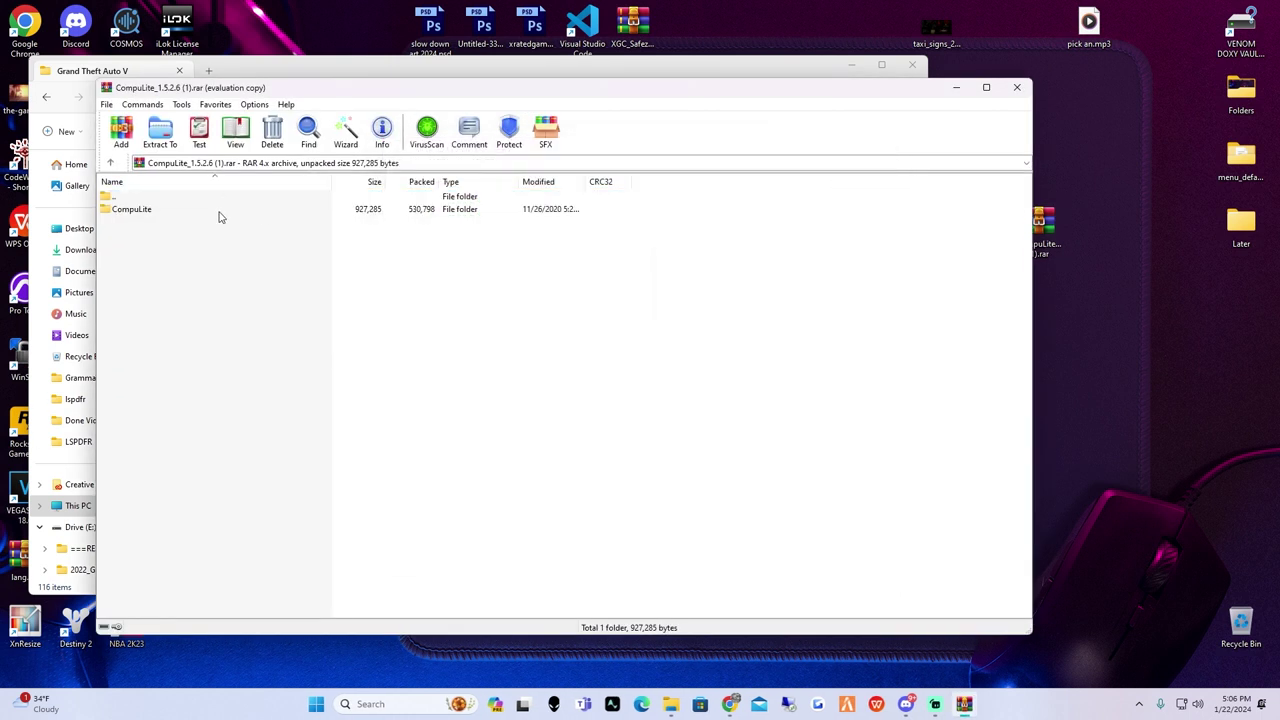
double_click(140, 212)
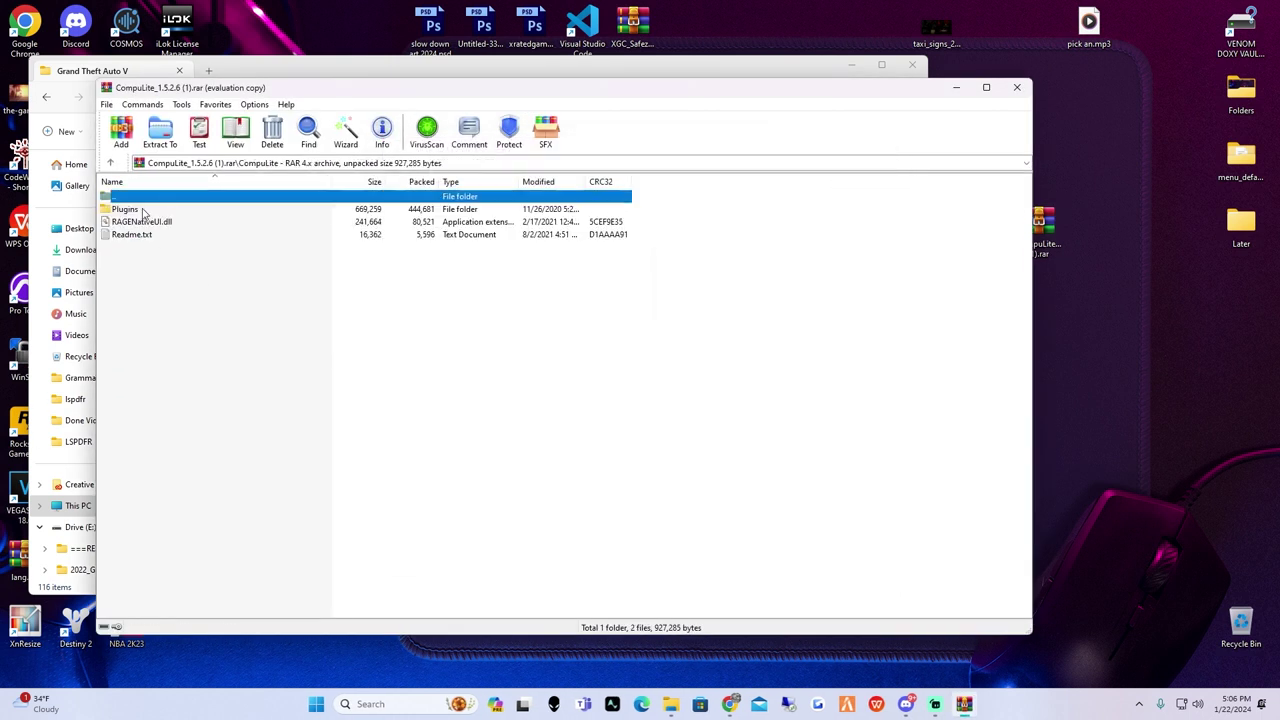
left_click_drag(196, 88, 721, 111)
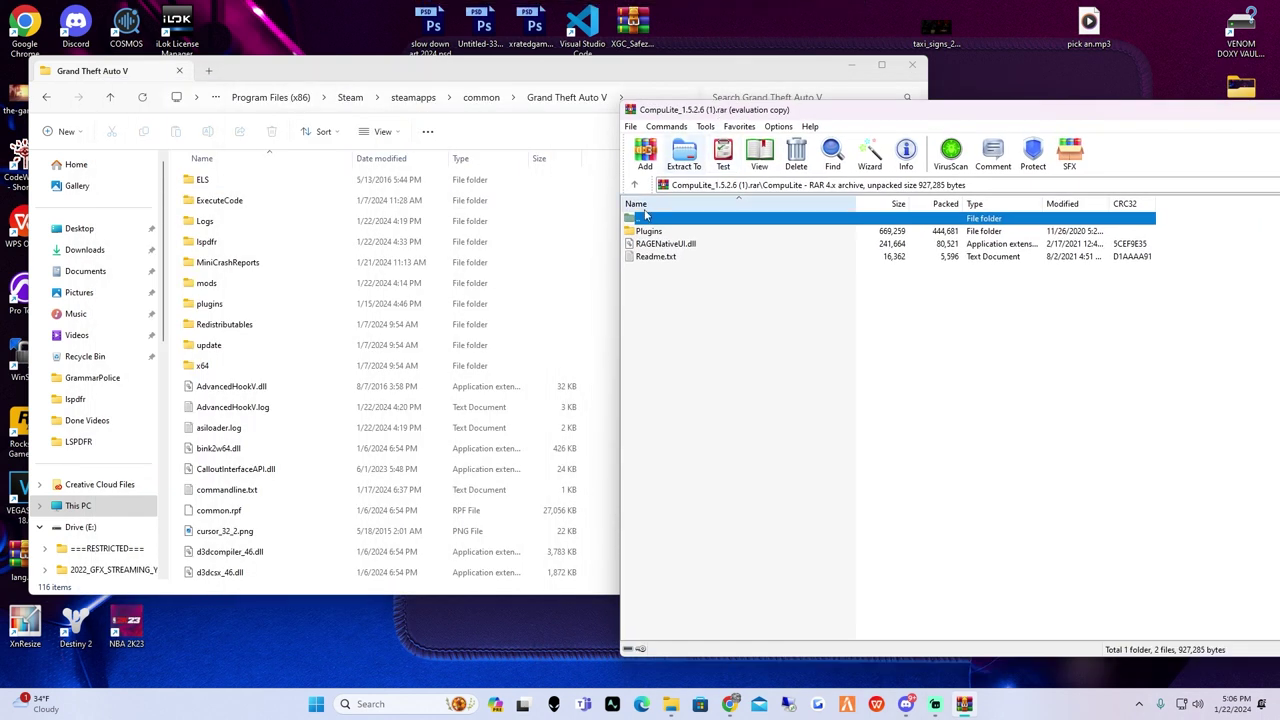
Select RAGENativeUI.dll in the CompuLite archive and look through the files in the main Grand Theft Auto V folder.
left_click(673, 247)
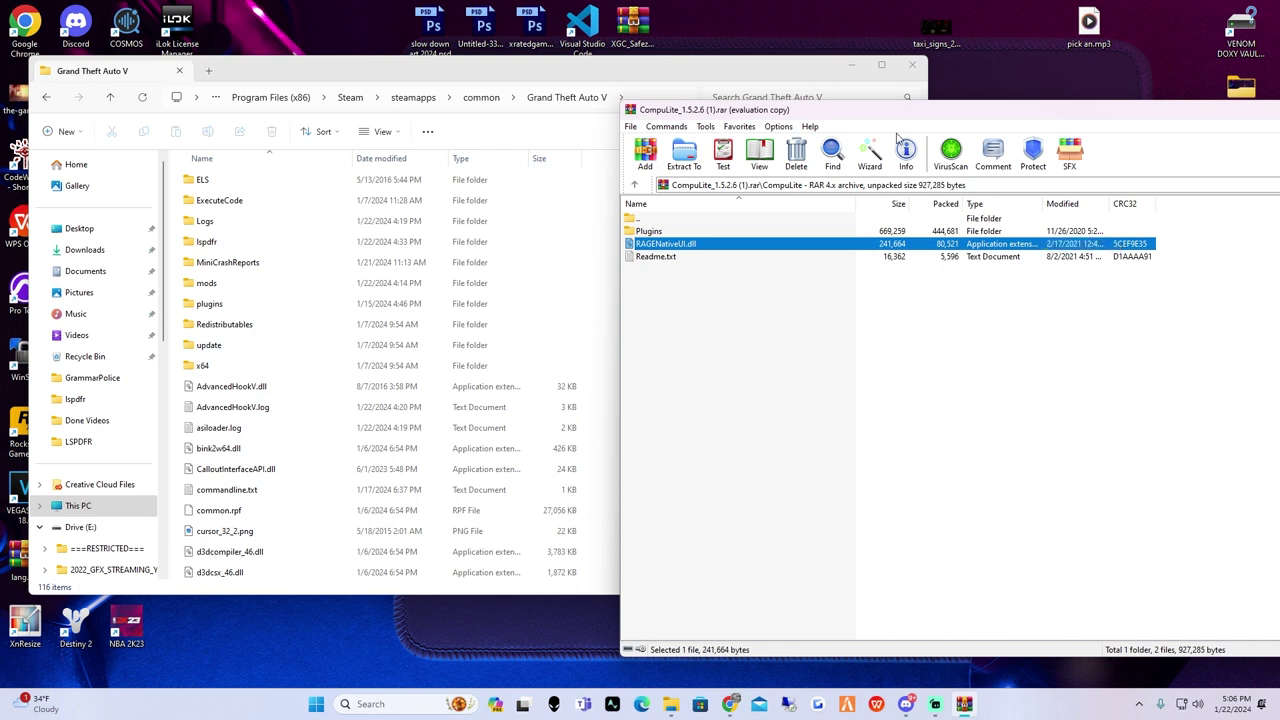
left_click_drag(872, 116, 916, 80)
scroll(350, 340, "down", 5)
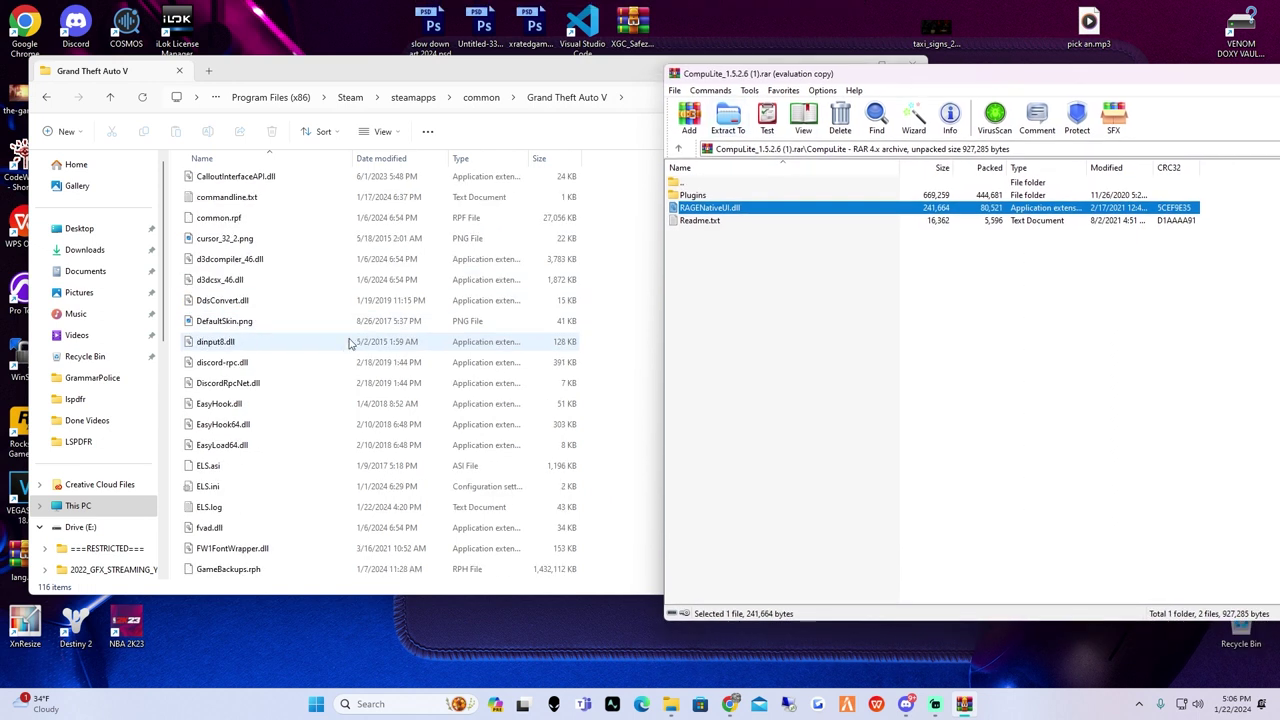
scroll(386, 337, "down", 4)
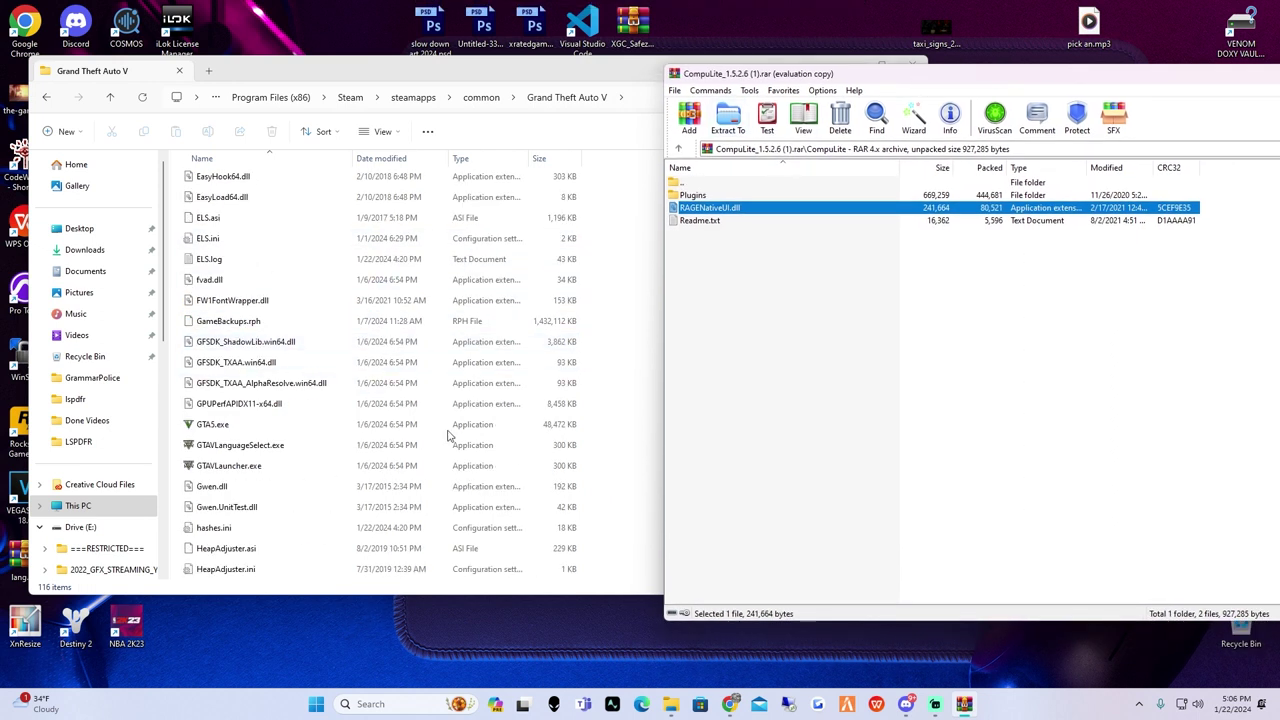
scroll(470, 450, "up", 5)
scroll(479, 456, "up", 4)
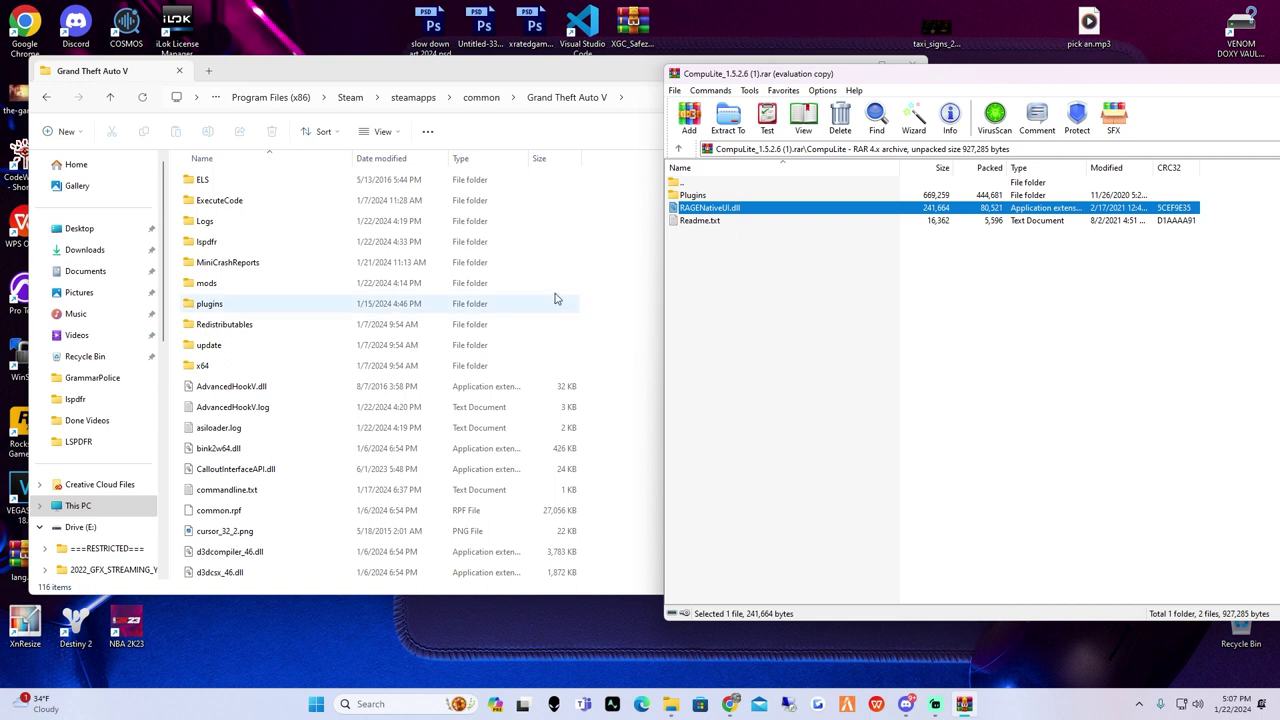
Select the Plugins folder in the CompuLite archive and move the archive window further clear of the game folder.
left_click_drag(735, 75, 873, 76)
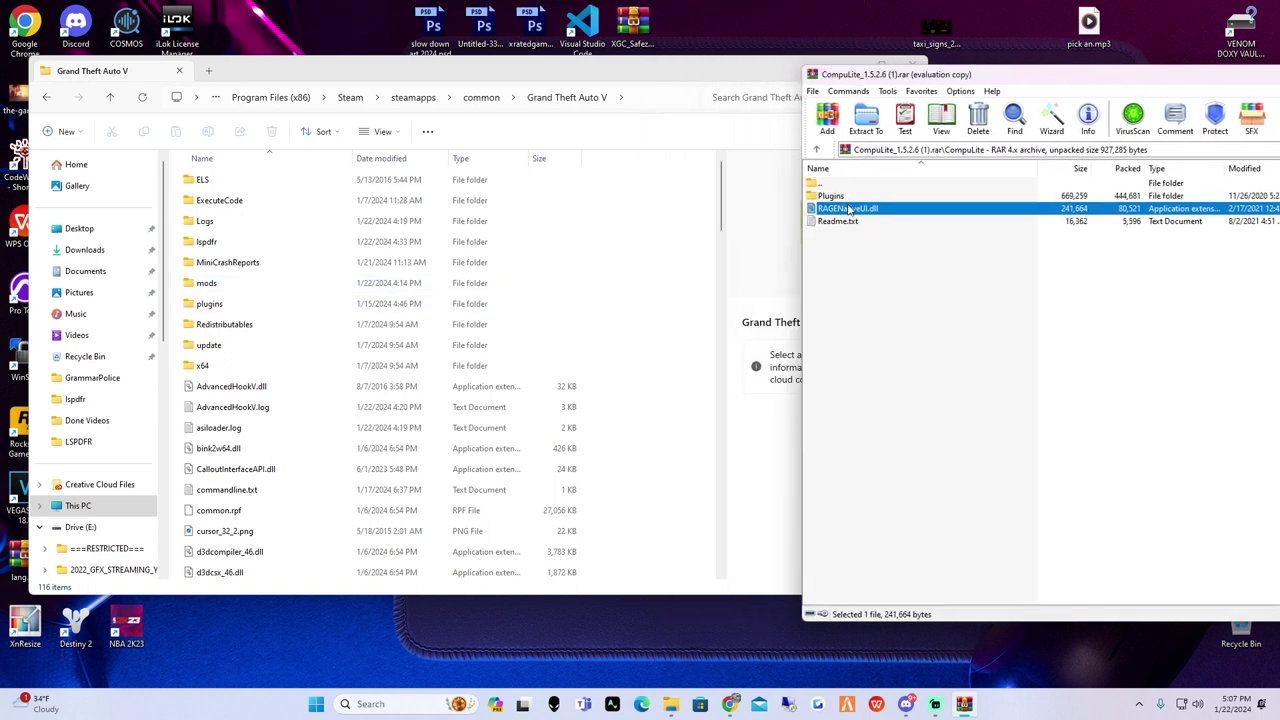
left_click(884, 274)
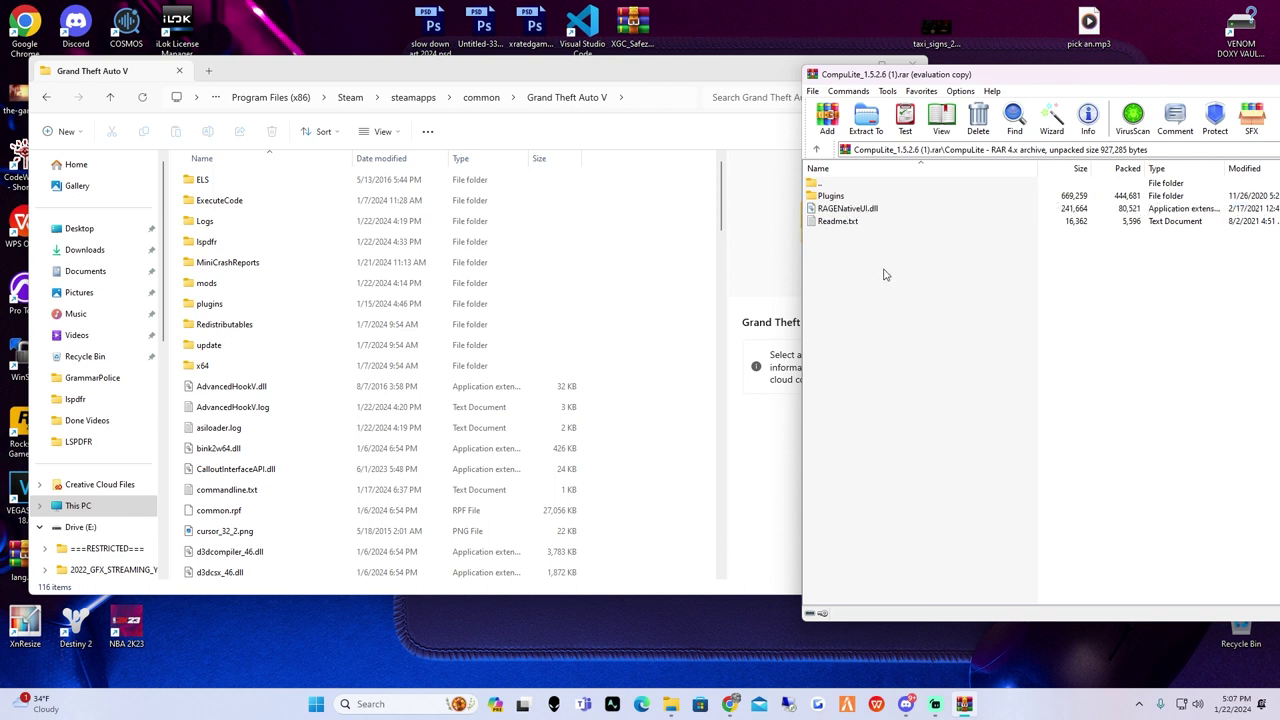
left_click(828, 197)
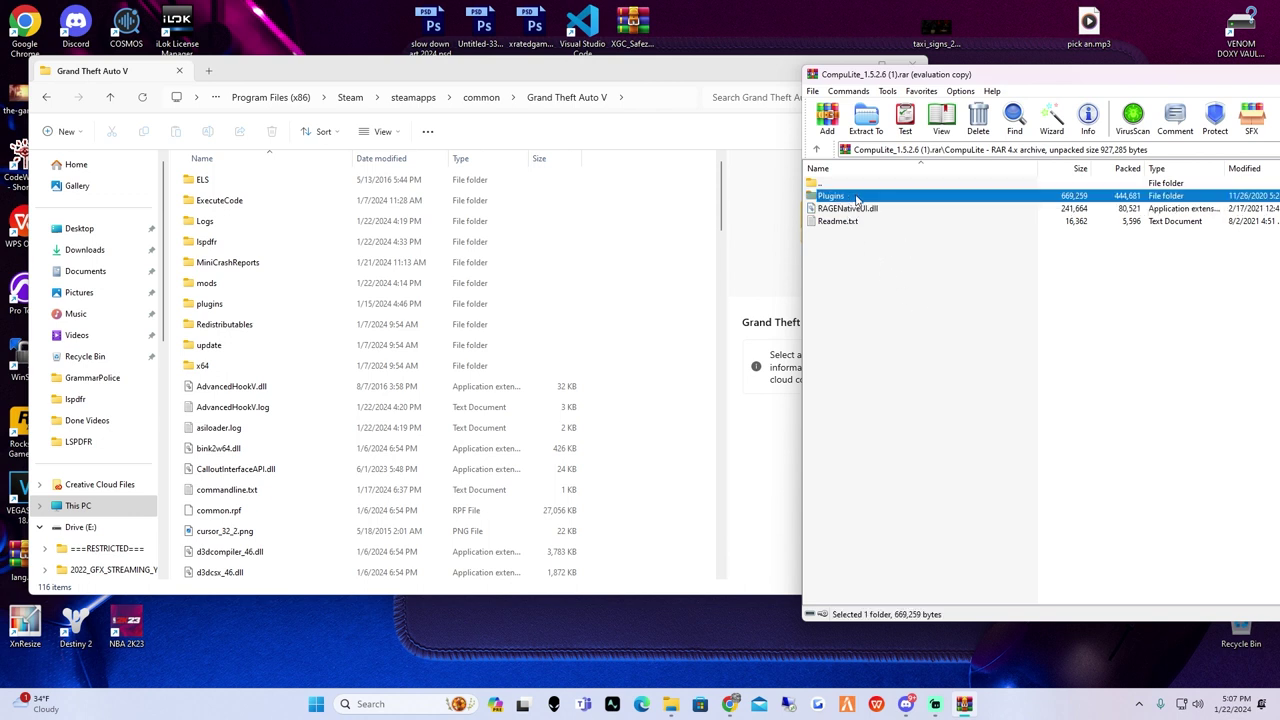
left_click_drag(950, 74, 1005, 65)
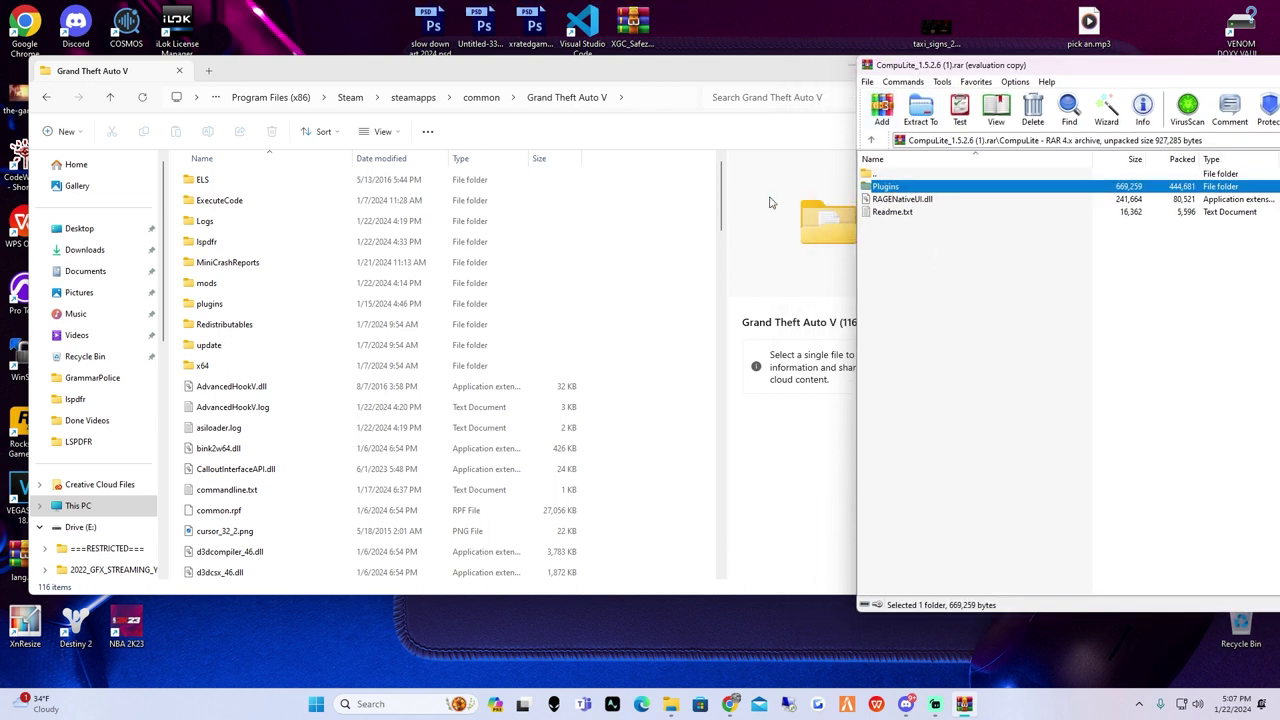
left_click_drag(770, 203, 901, 194)
Open the game's plugins folder and its LSPDFR subfolder, and locate the CompuLite folder and files there.
double_click(280, 304)
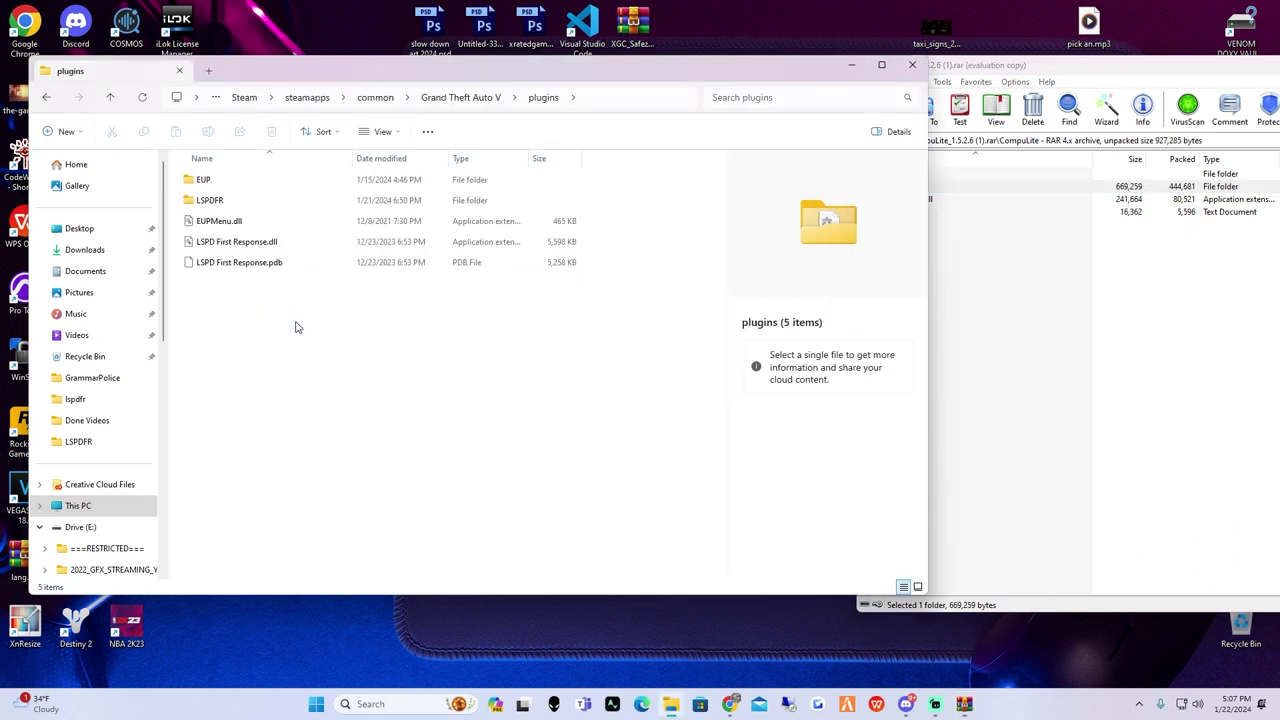
double_click(300, 203)
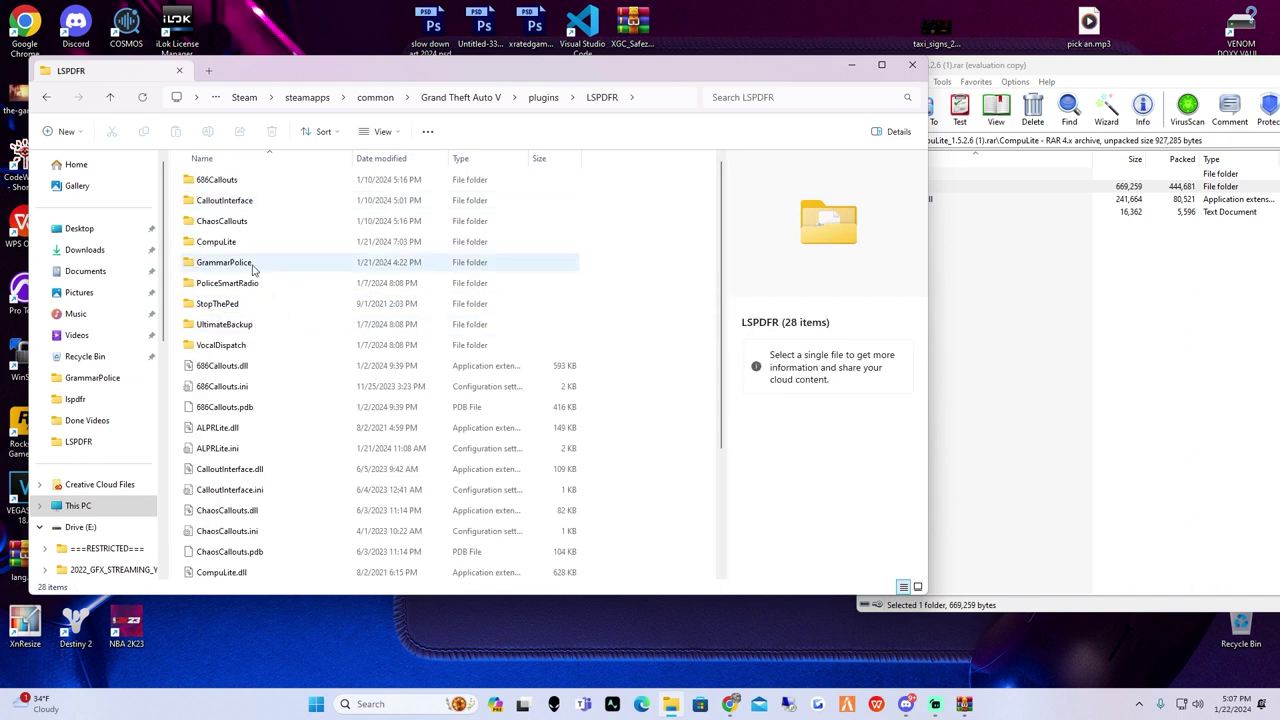
left_click(222, 246)
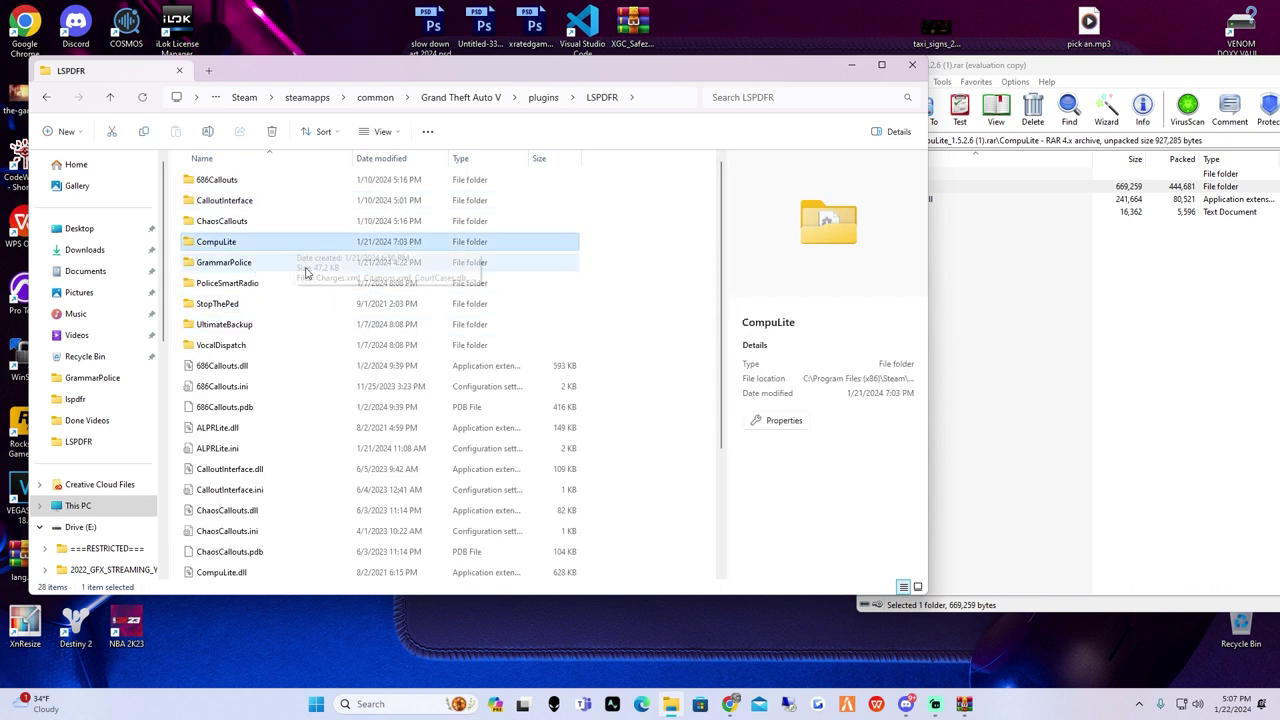
scroll(300, 300, "down", 2)
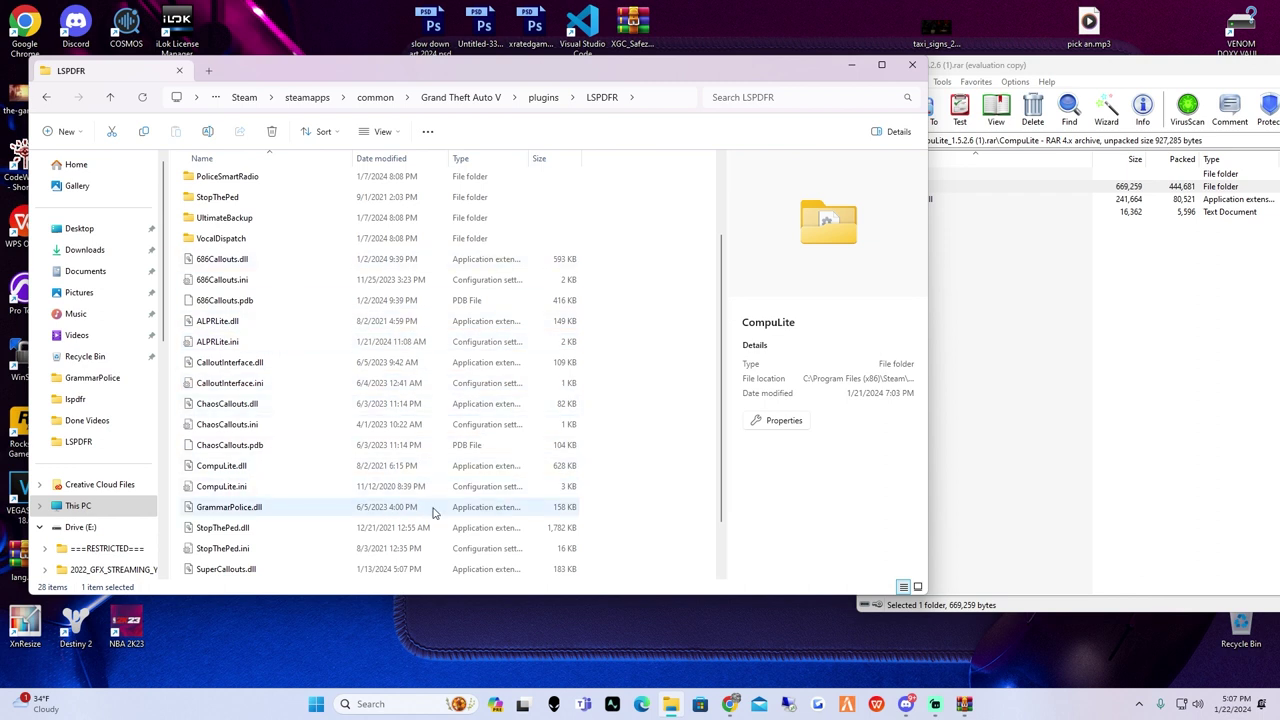
Open CompuLite.ini, review its key and button bindings such as OpenComputerKey, and close the text editor.
left_click(256, 490)
double_click(256, 490)
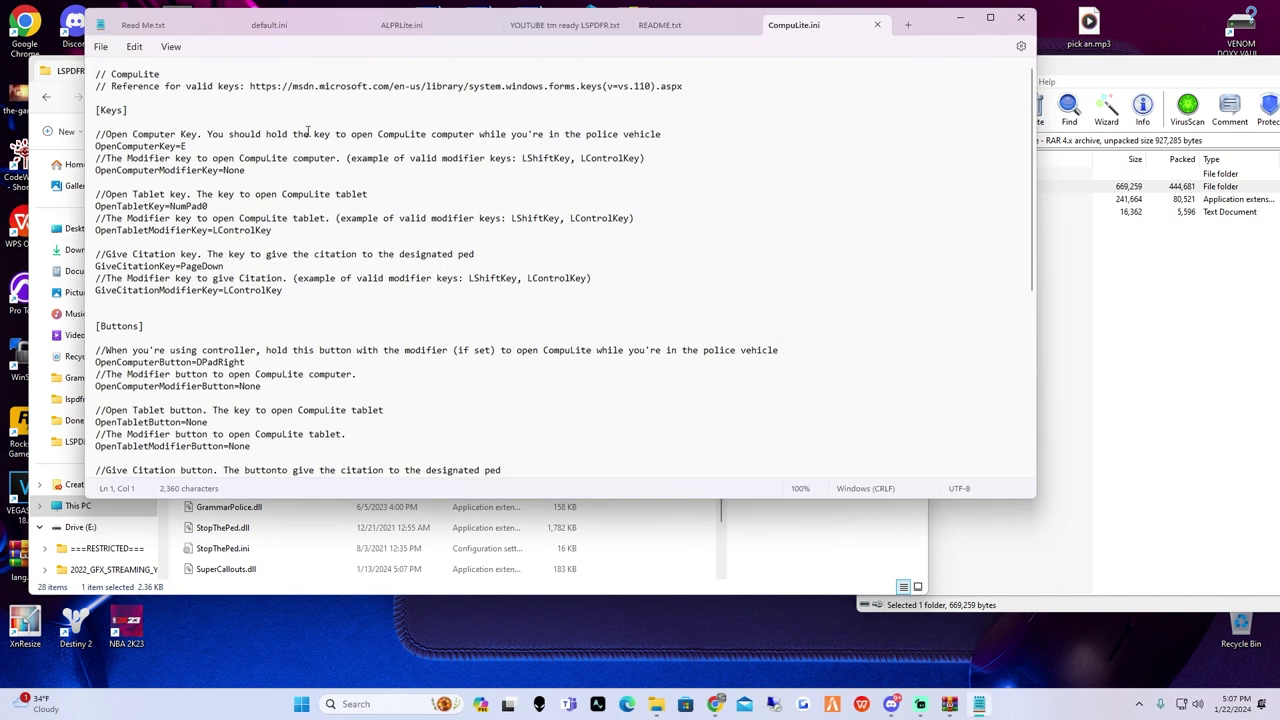
left_click(197, 147)
left_click(877, 26)
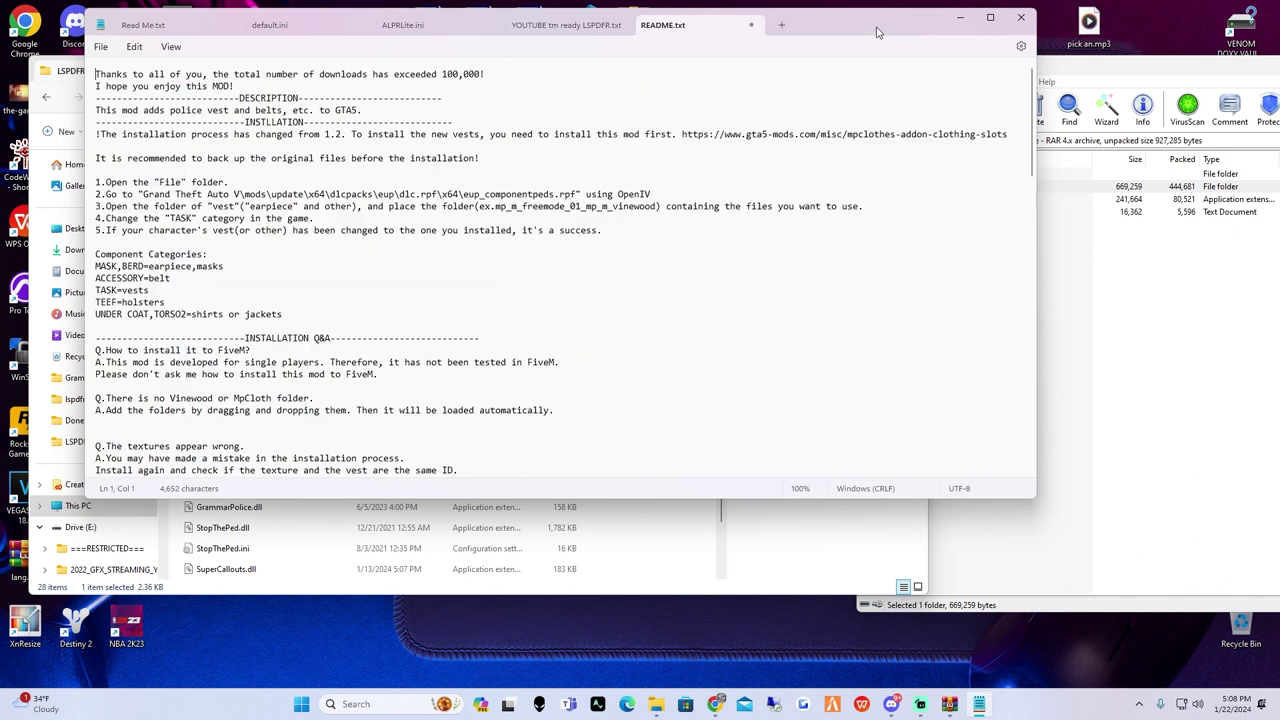
left_click(1021, 17)
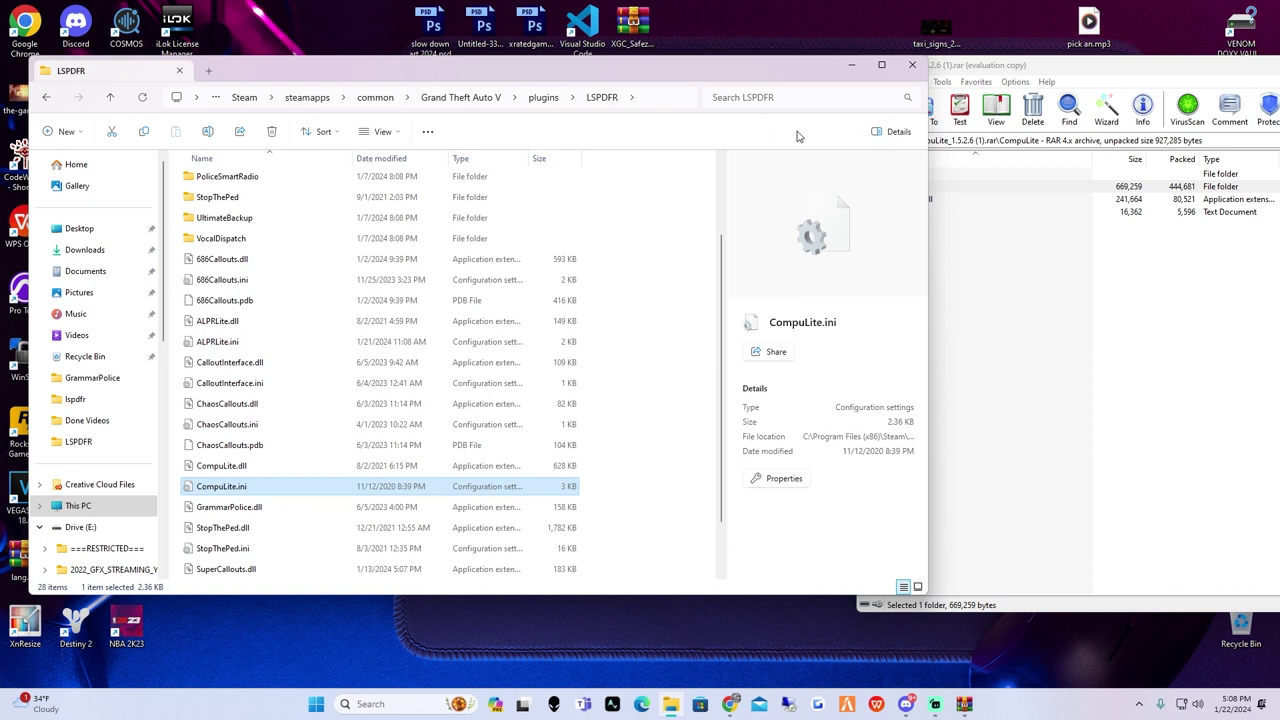
left_click(701, 262)
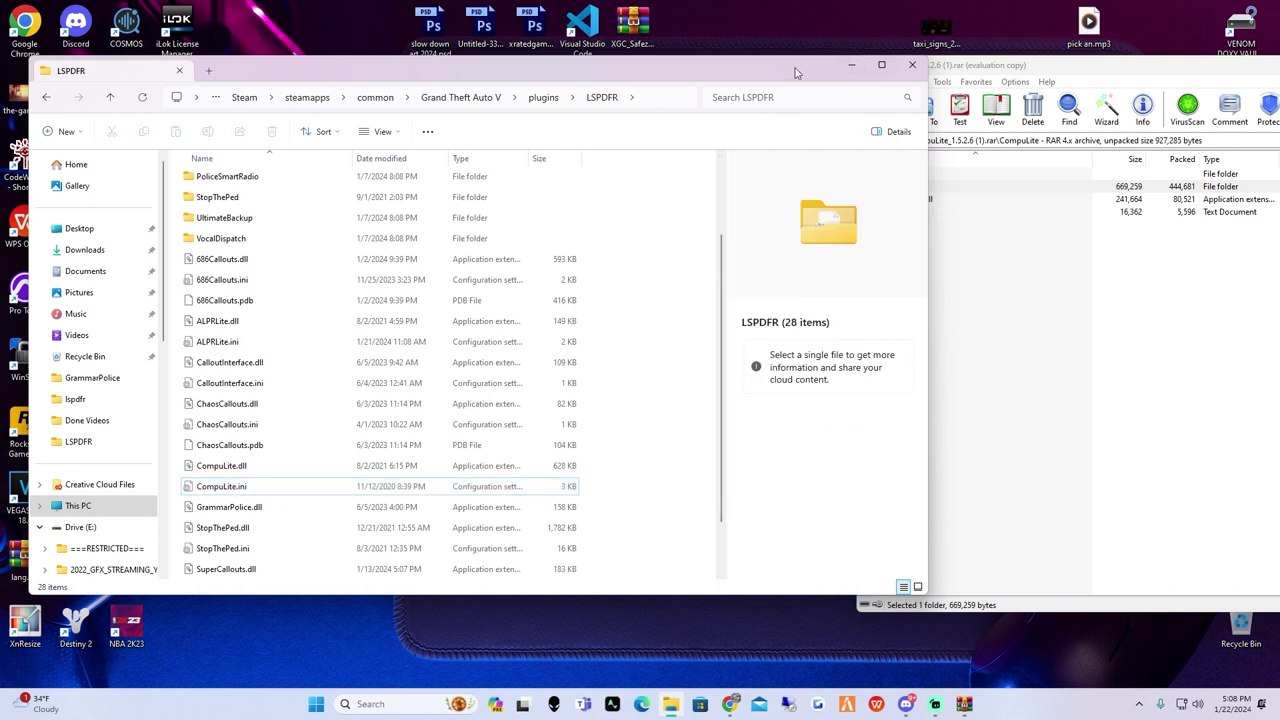
Move the LSPDFR folder window aside, bring the CompuLite archive to the front and close it.
left_click_drag(796, 72, 357, 124)
left_click(960, 66)
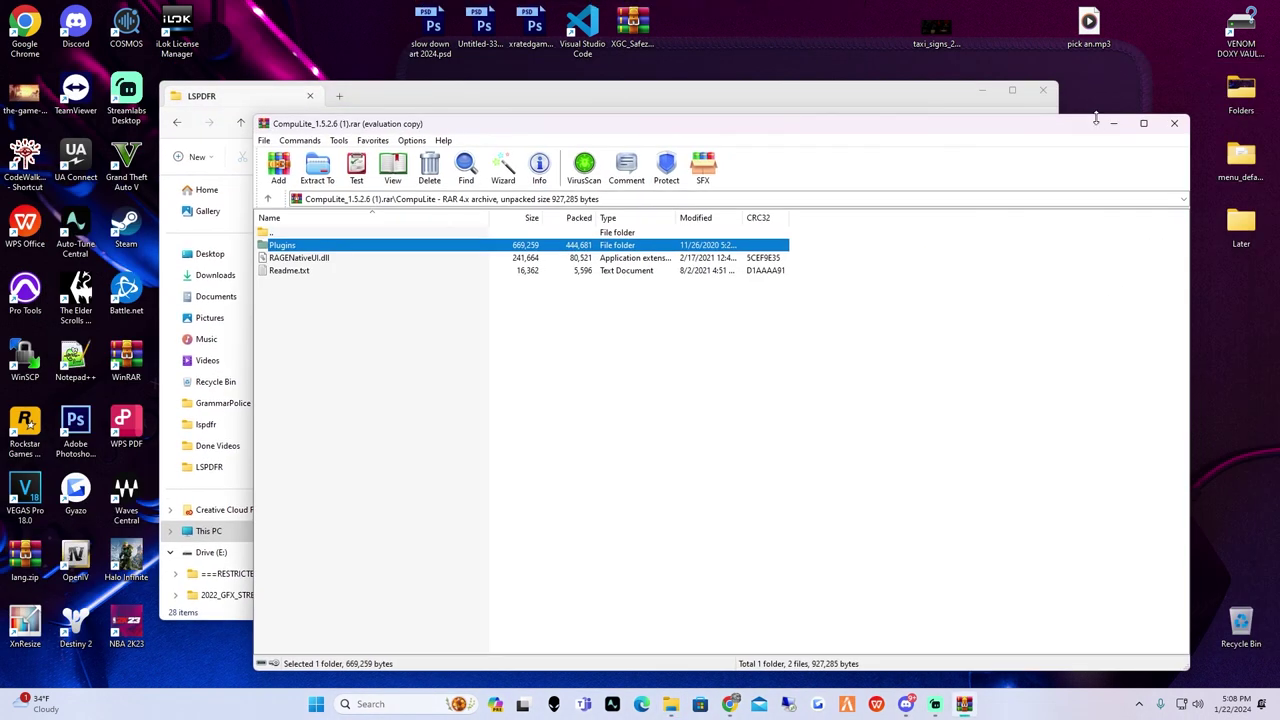
left_click(1173, 126)
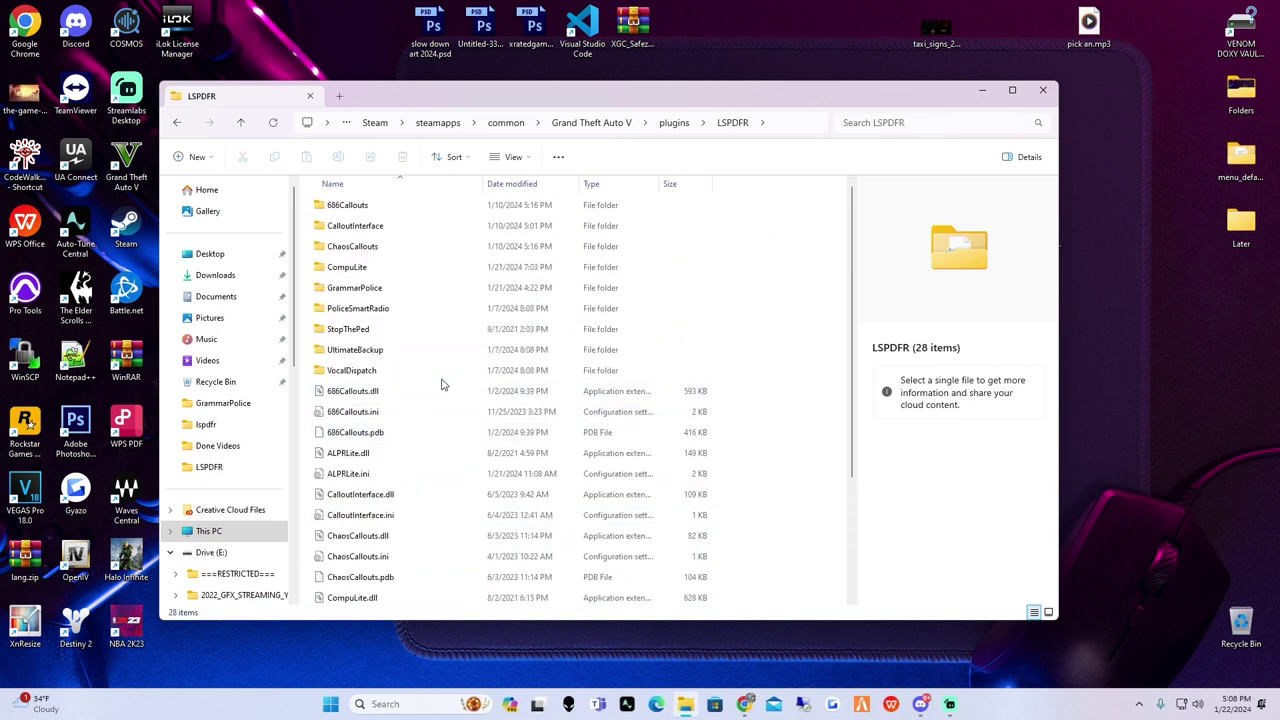
Return to the main Grand Theft Auto V folder, launch RAGEPluginHook.exe and minimize the folder window.
left_click(591, 122)
scroll(457, 360, "down", 12)
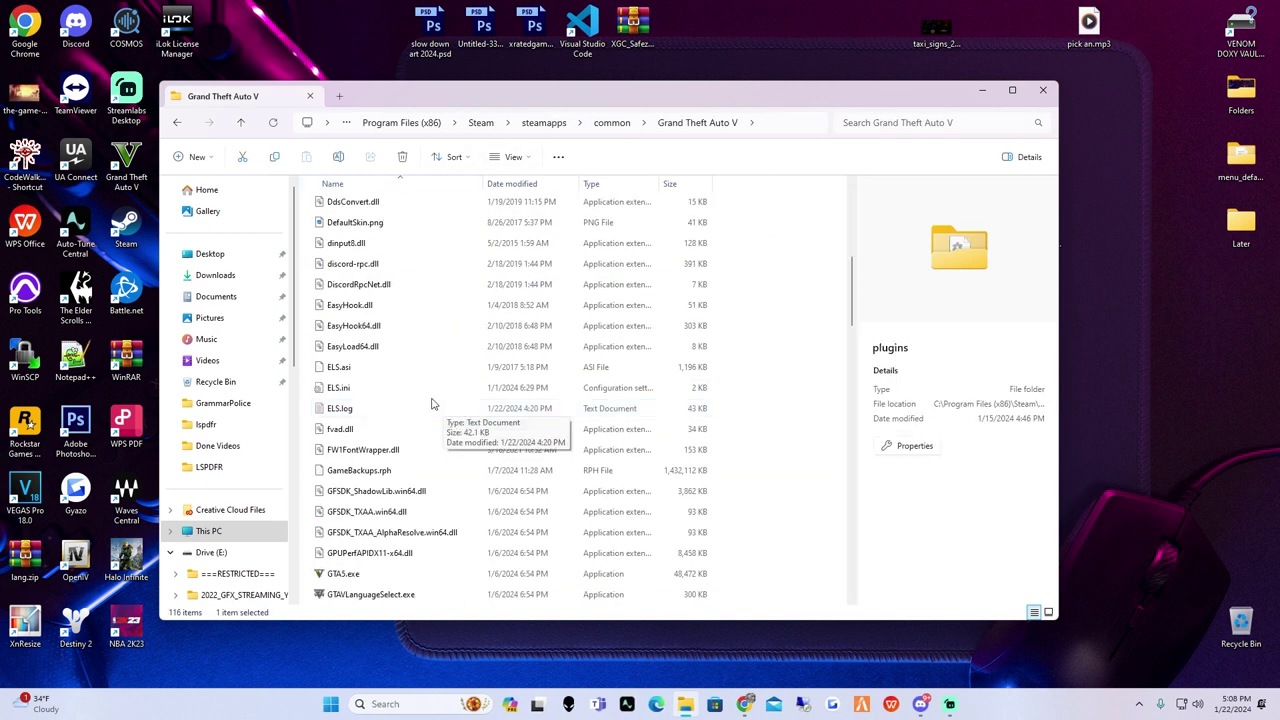
scroll(433, 395, "up", 2)
scroll(433, 390, "down", 9)
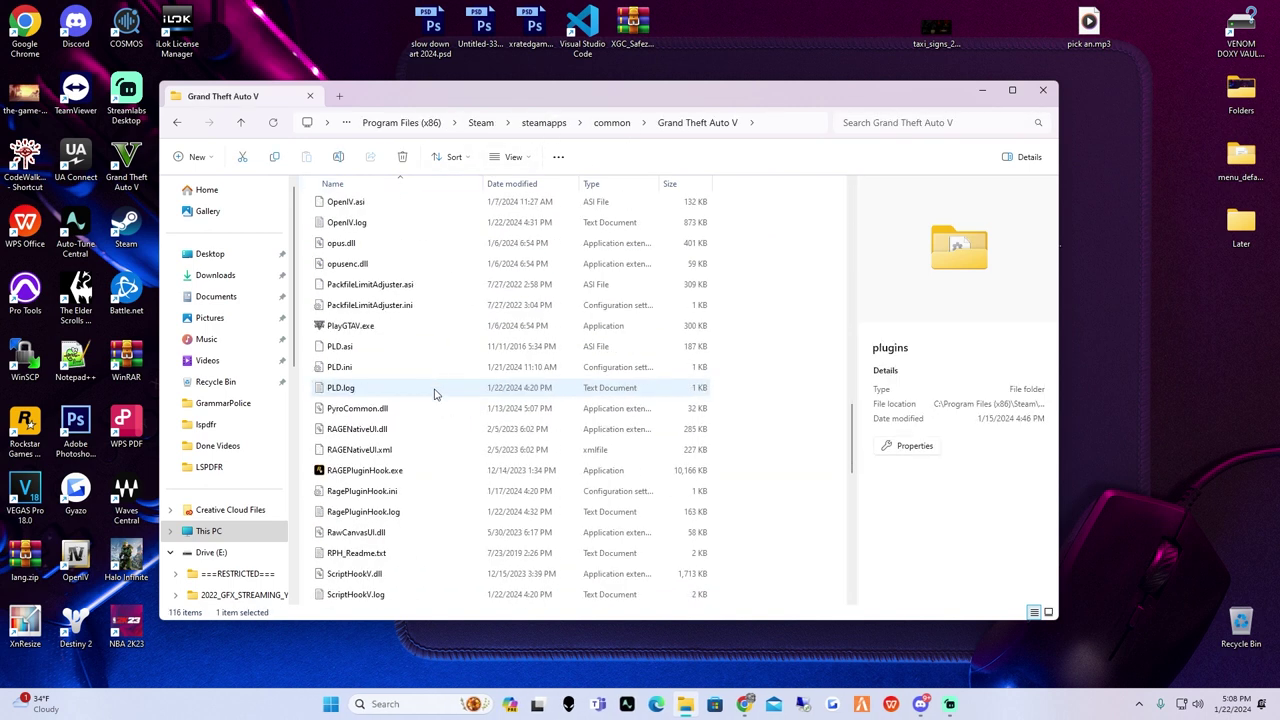
left_click(401, 478)
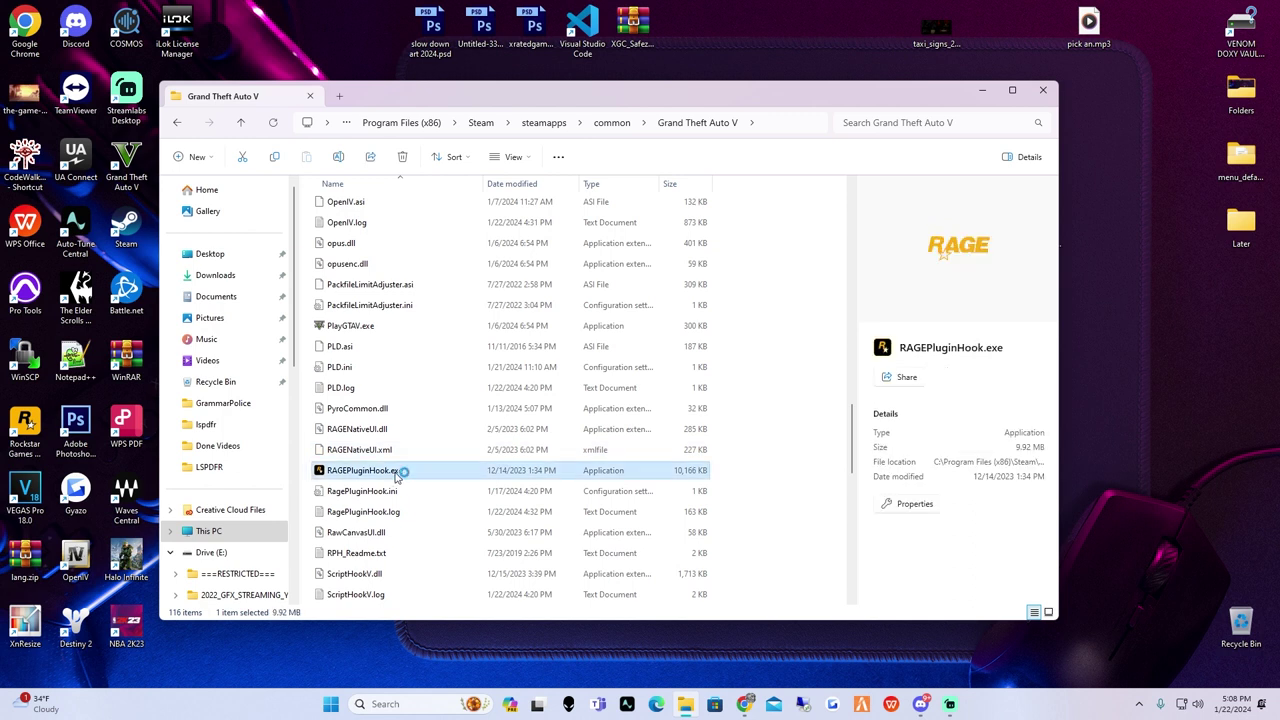
left_click(983, 90)
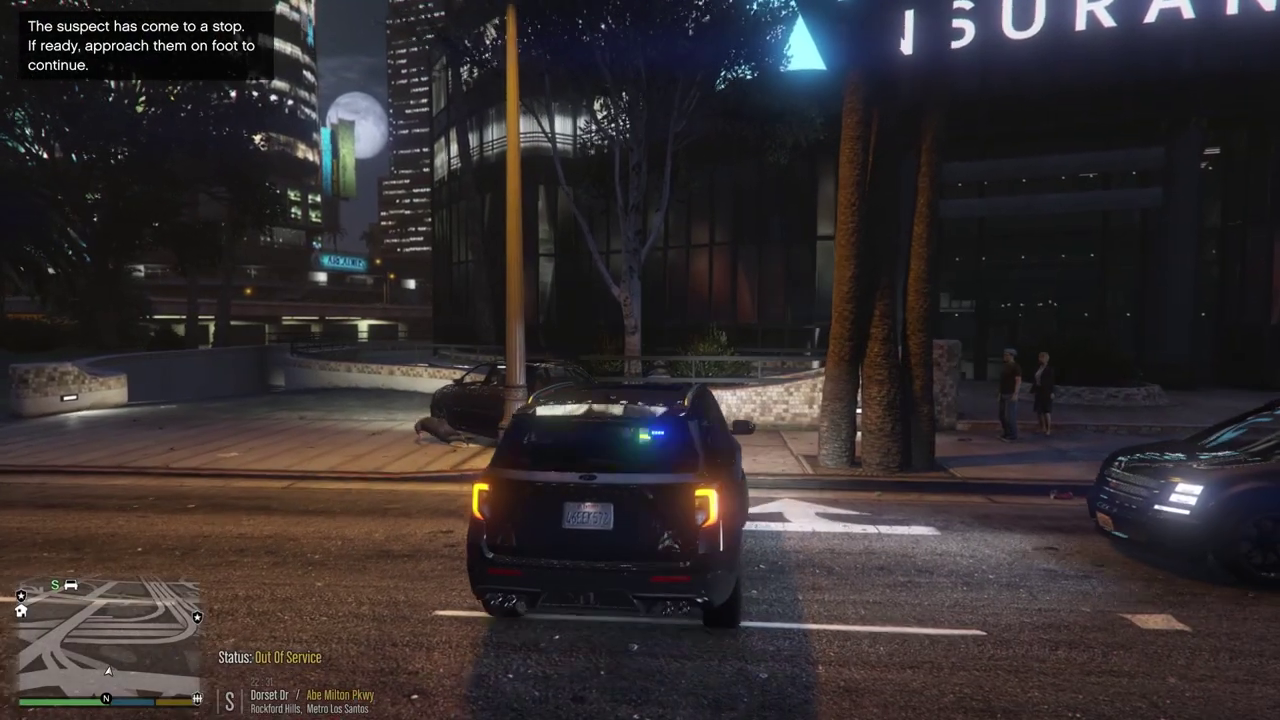
Pull up behind the stopped suspect's car, leave the patrol vehicle and approach the suspect on foot.
key("w")
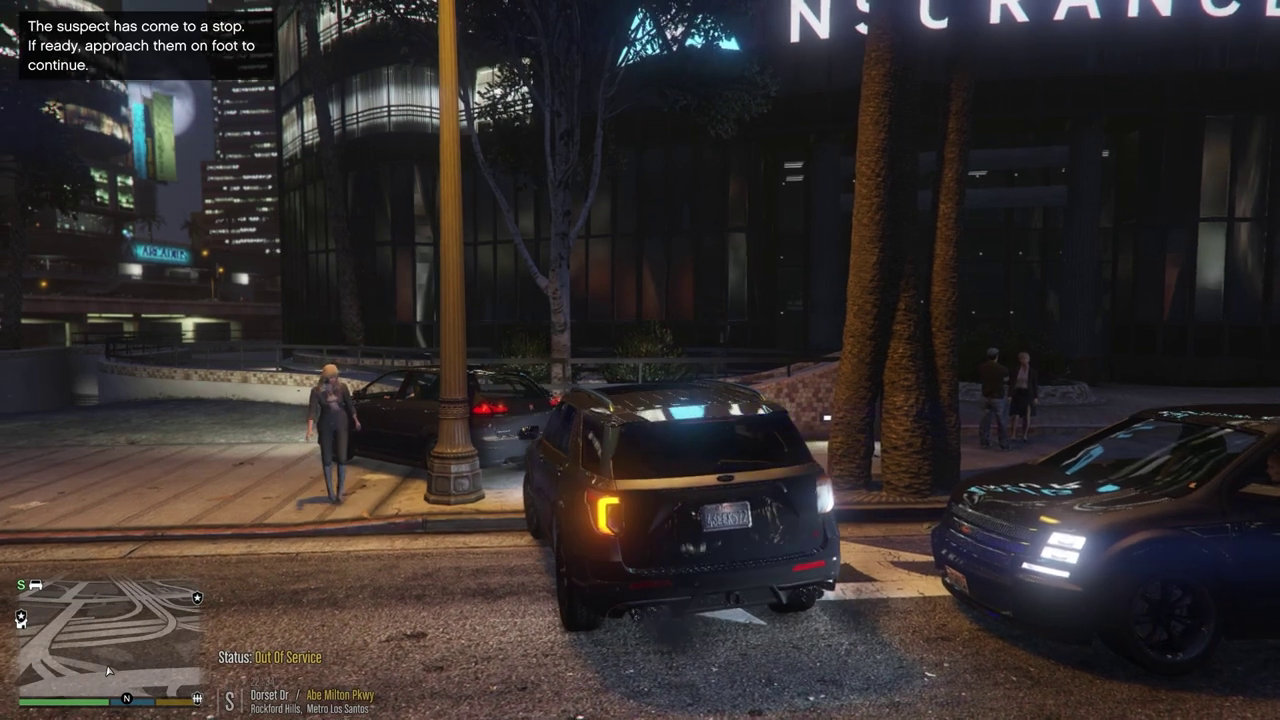
key("f")
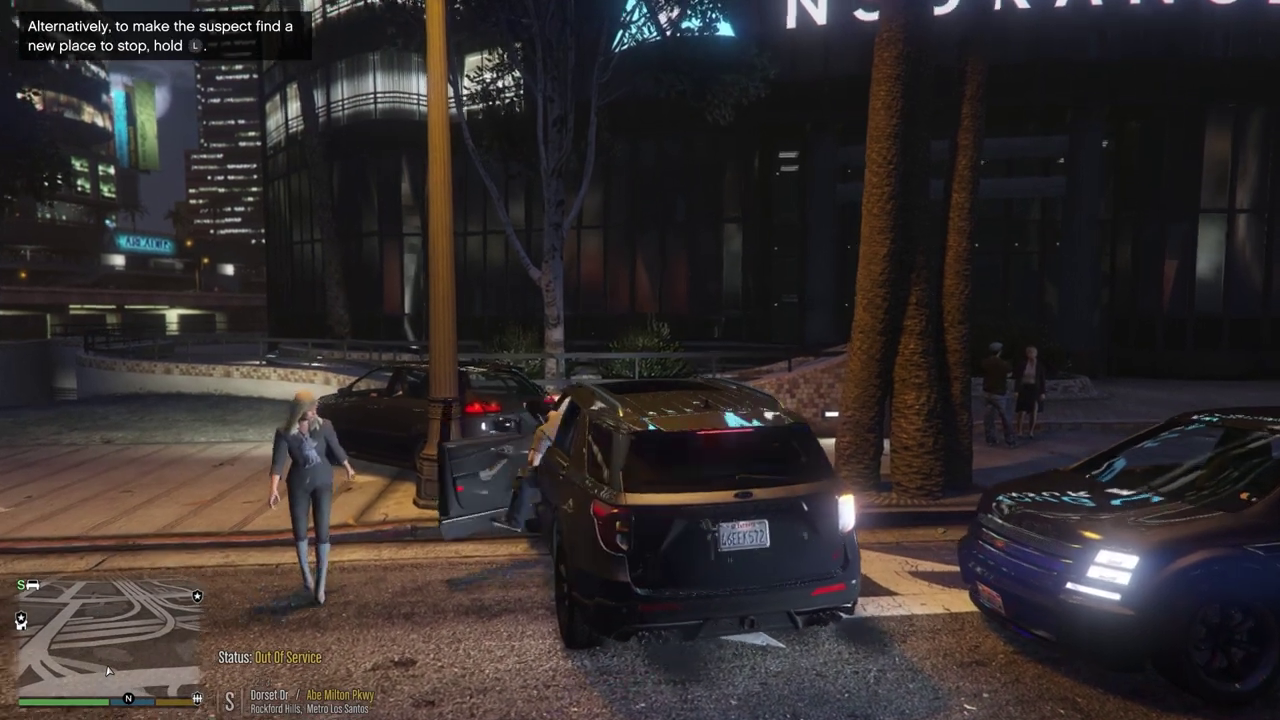
key("w")
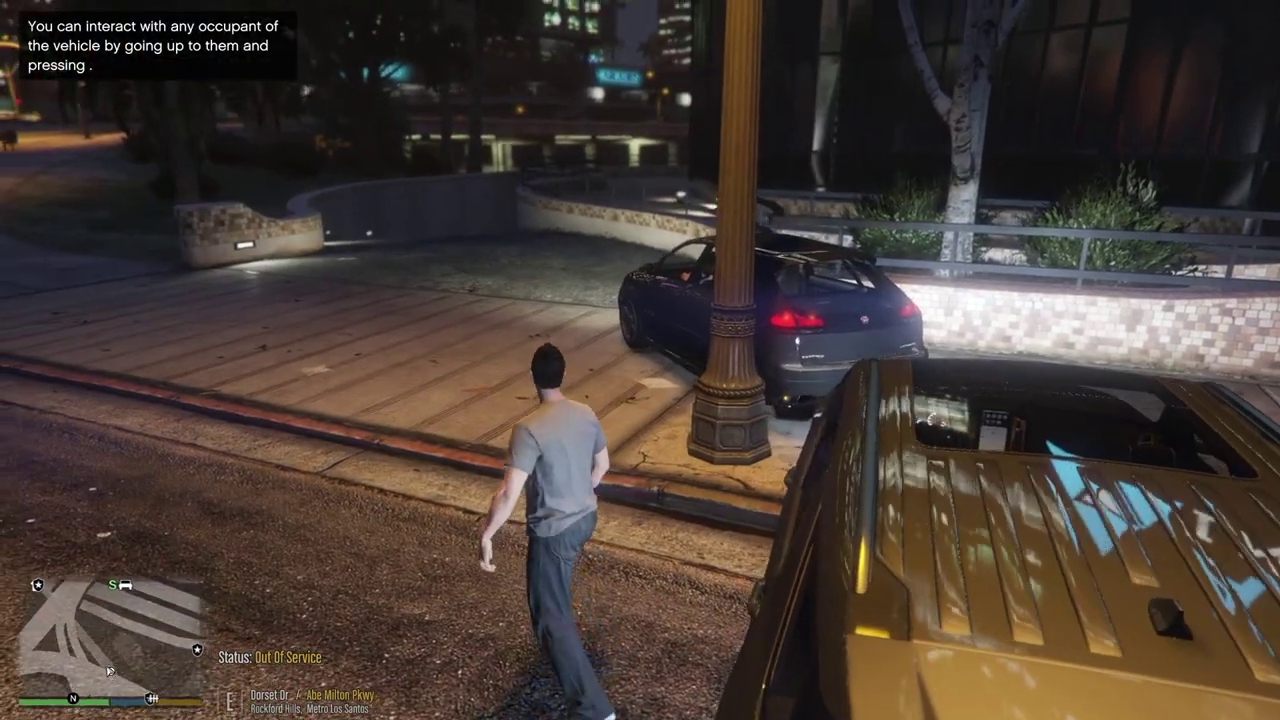
key("w")
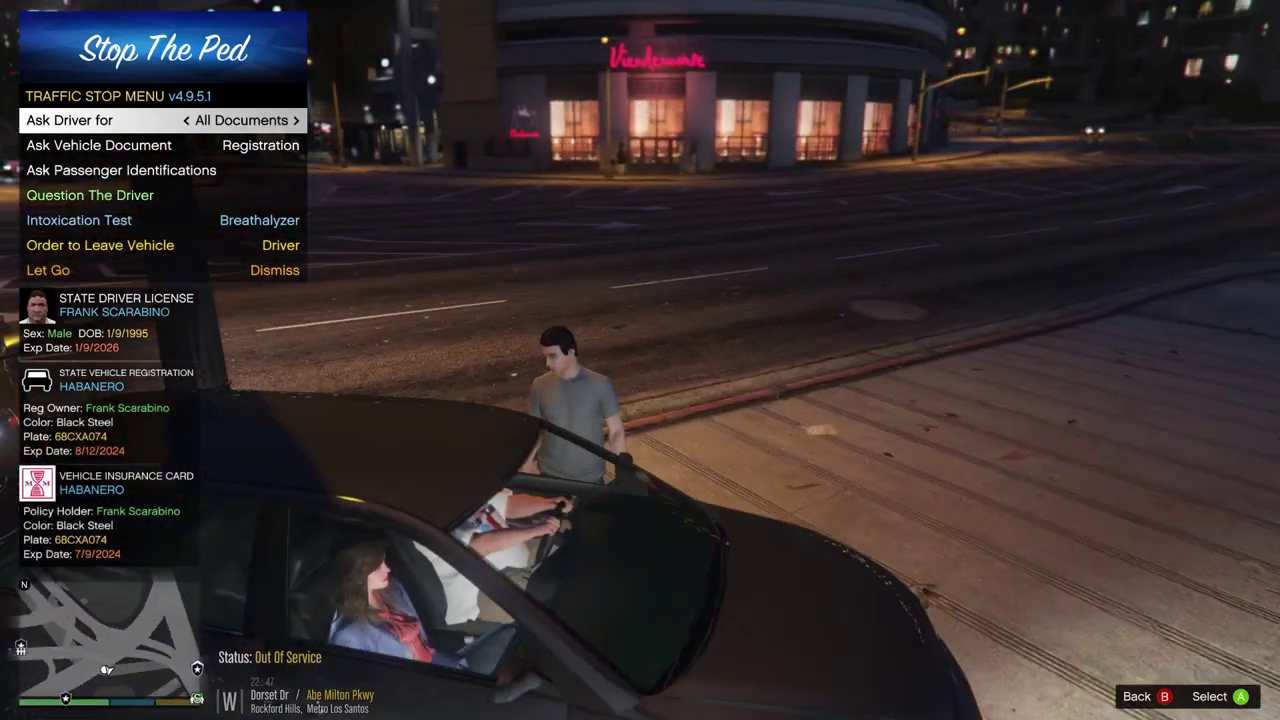
Leave the stopped driver, walk back to the patrol vehicle and get in.
key("w")
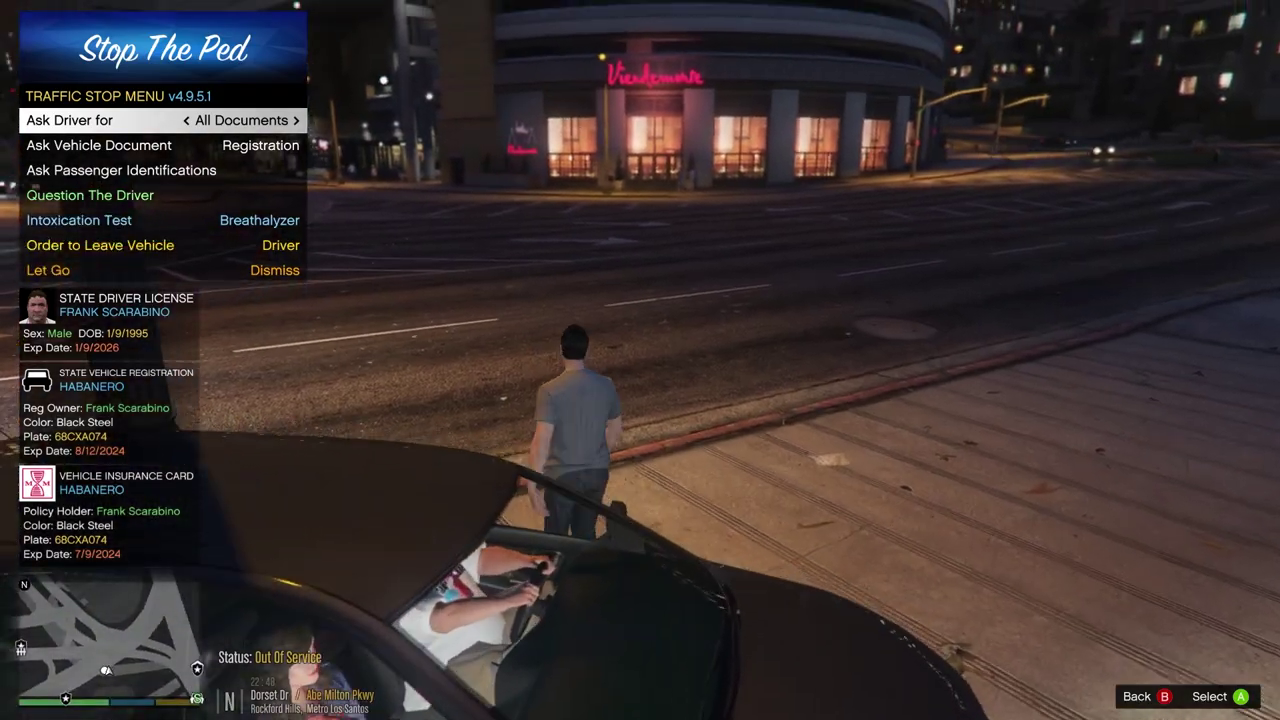
key("w")
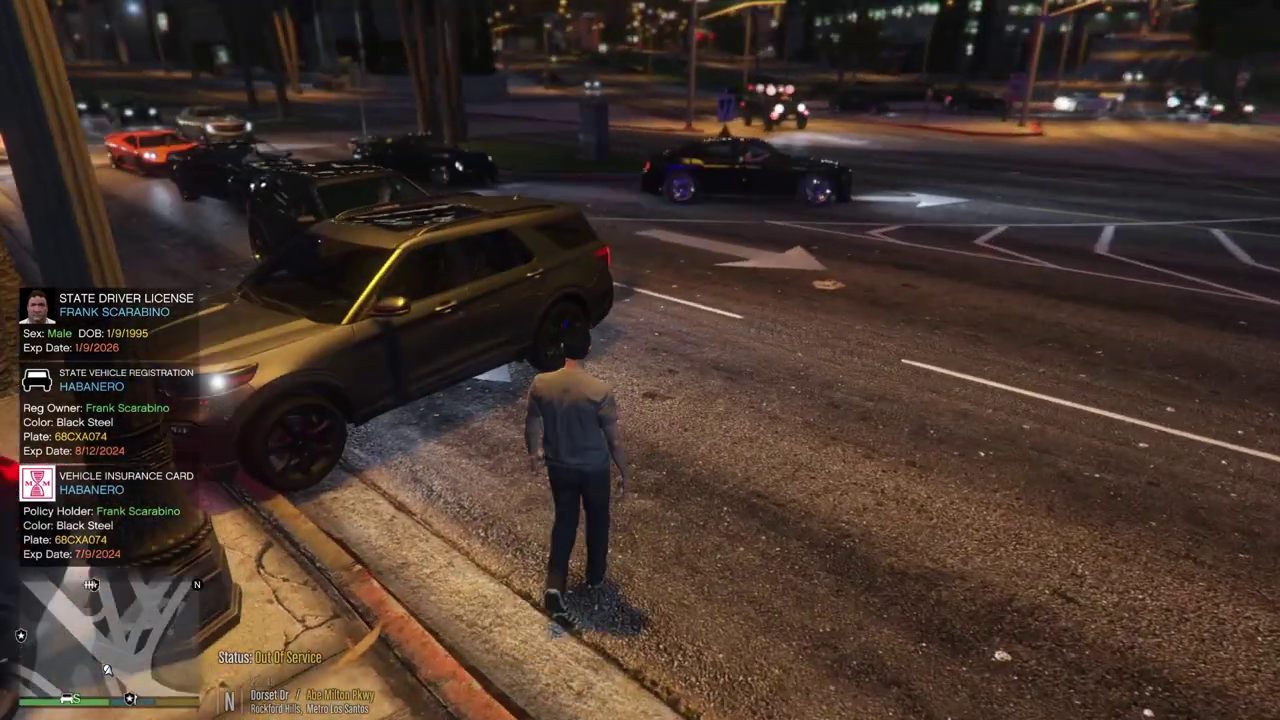
key("f")
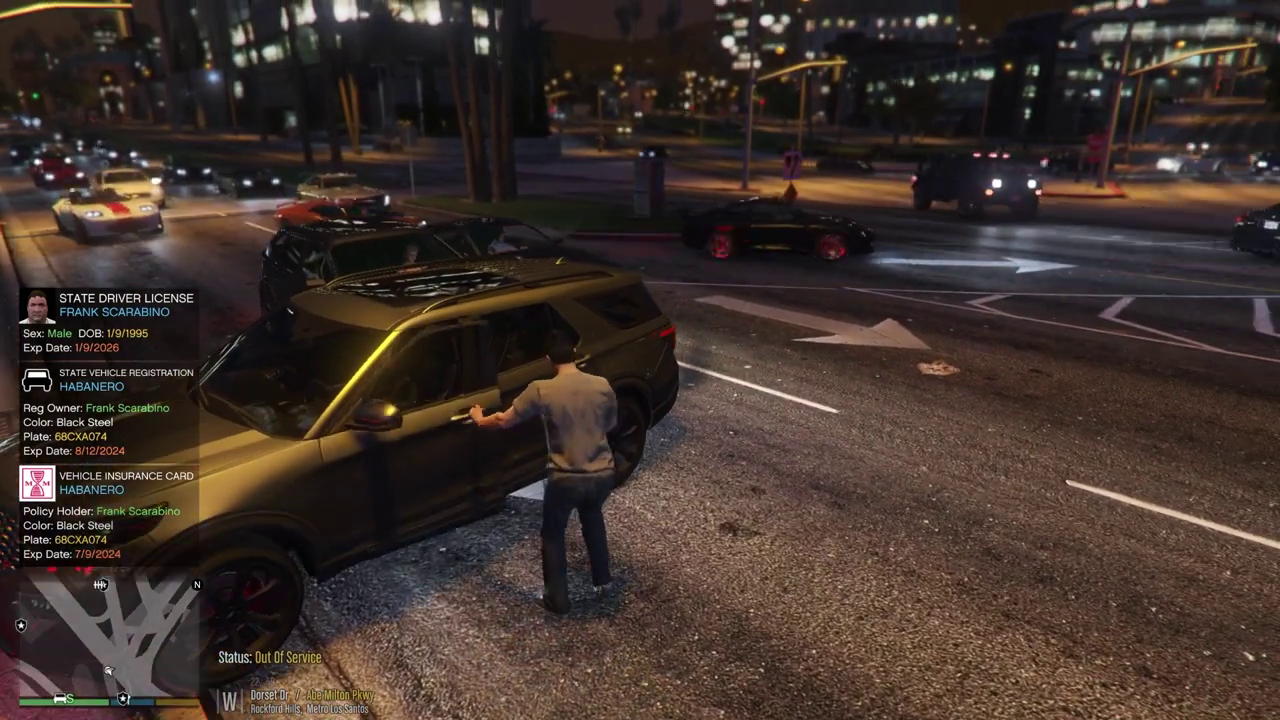
Open the CompuLite computer in the patrol vehicle and view the male driver's entry in the ped records.
key("shift")
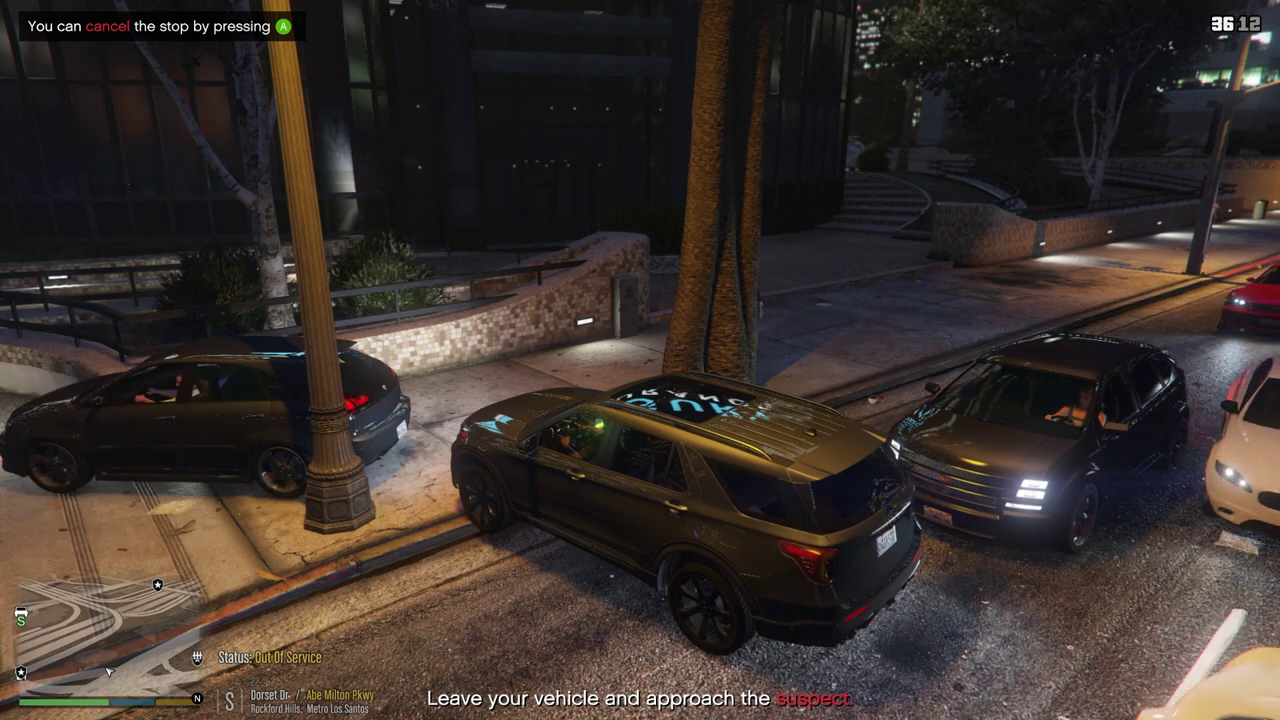
key("shift+k")
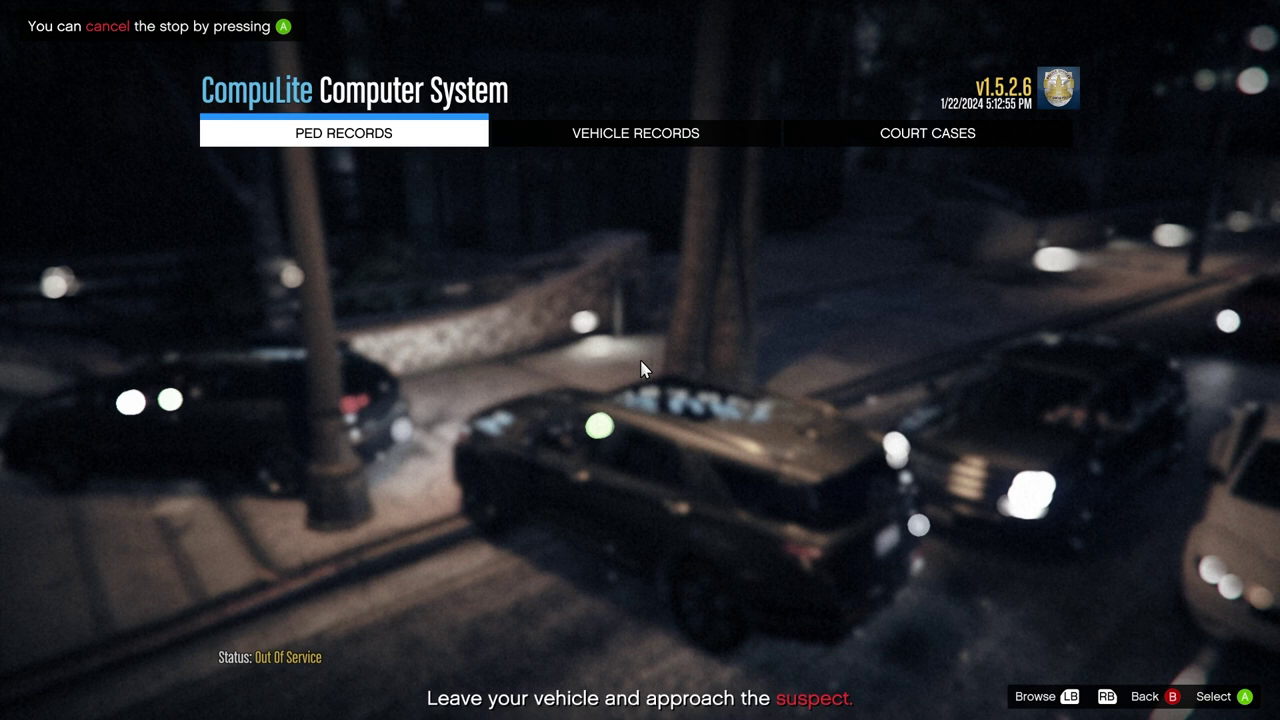
left_click(365, 139)
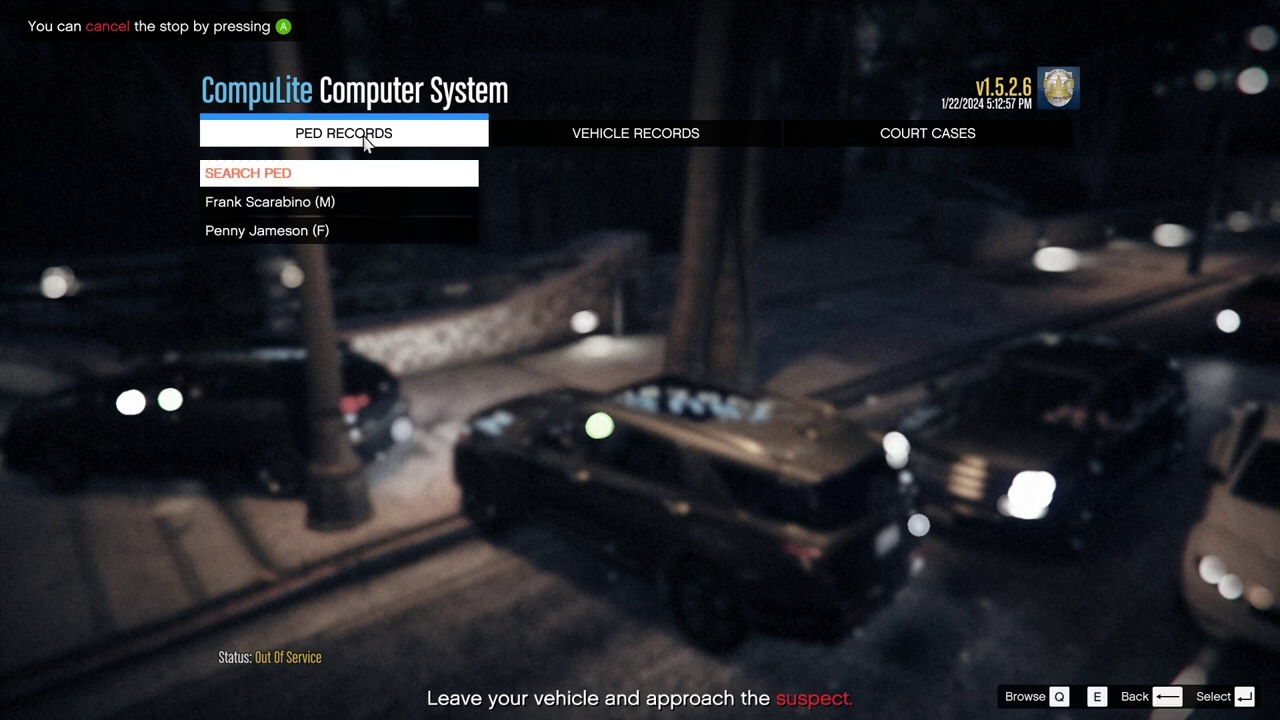
left_click(339, 200)
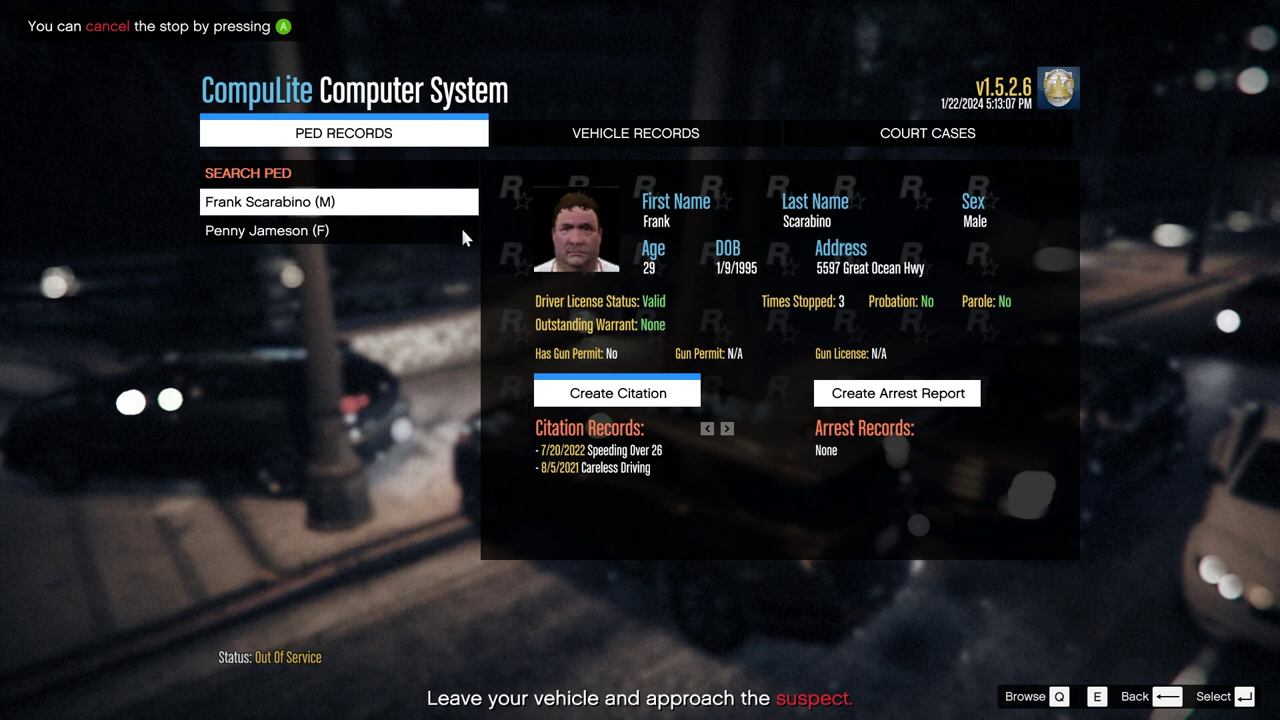
Start an arrest report for the driver, browse the charge categories from Traffic to Other Violent Crimes, and exit without choosing a charge.
left_click(905, 398)
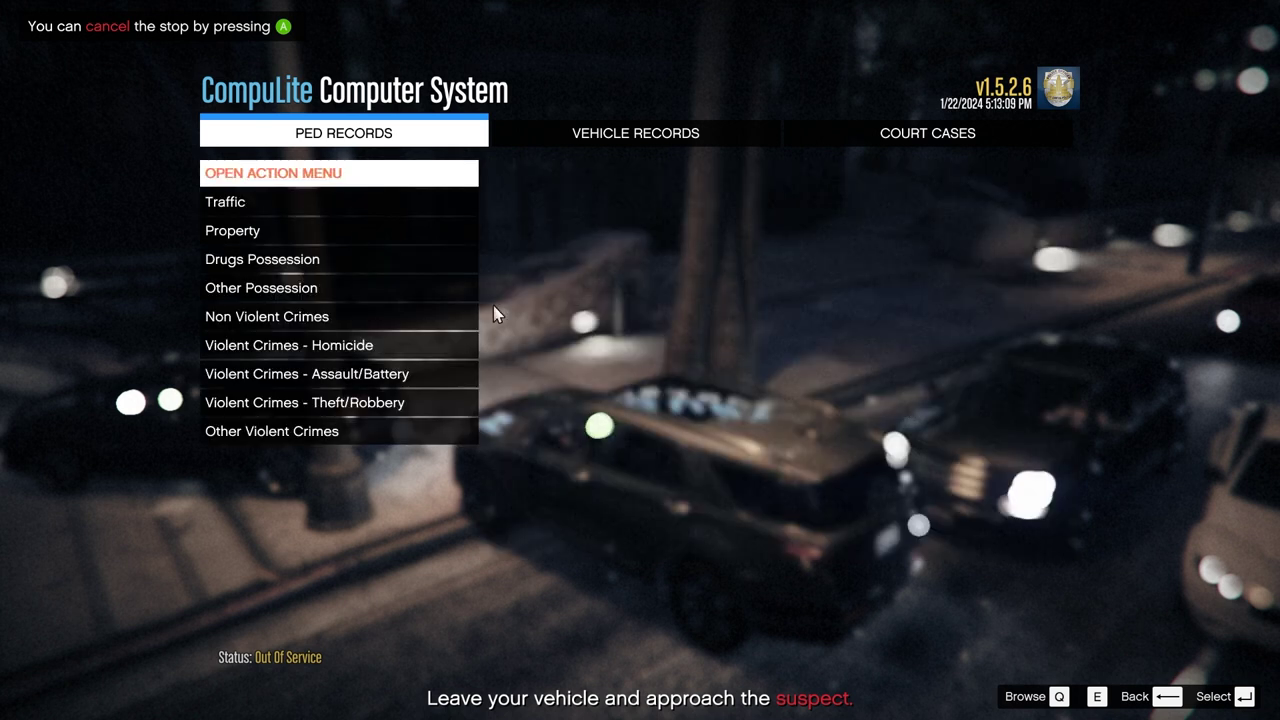
left_click(333, 204)
left_click(331, 236)
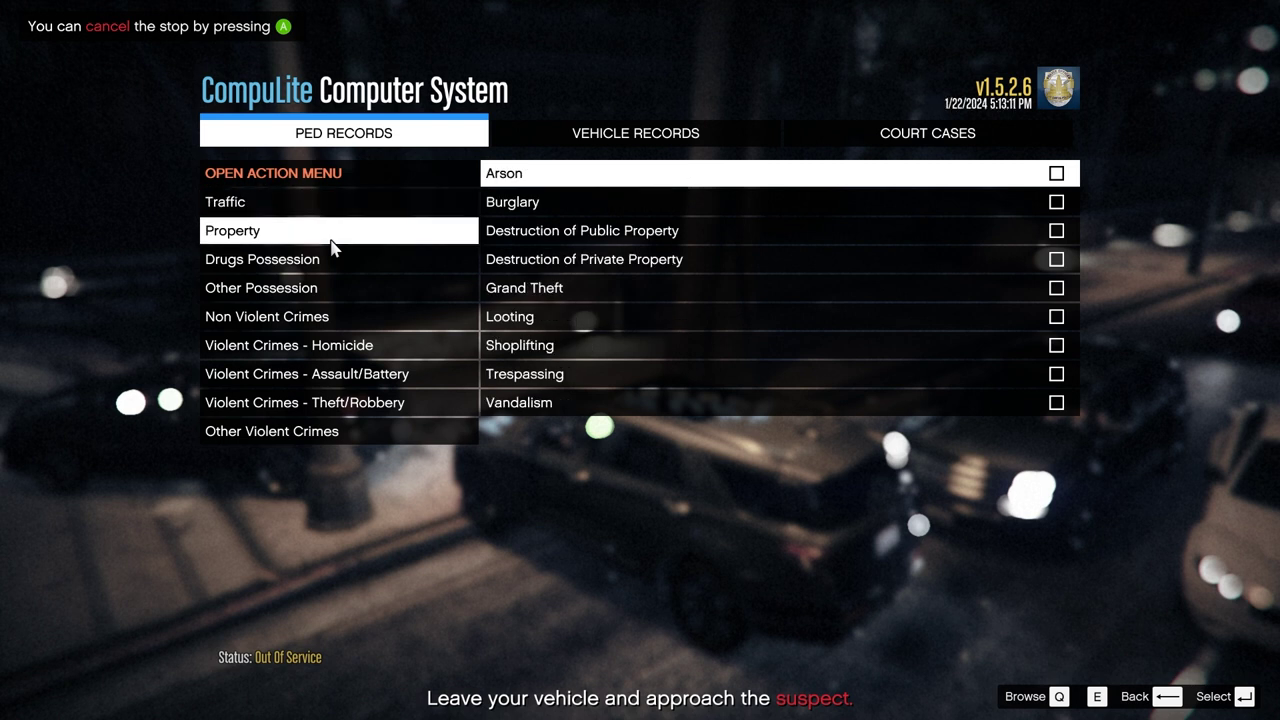
left_click(281, 268)
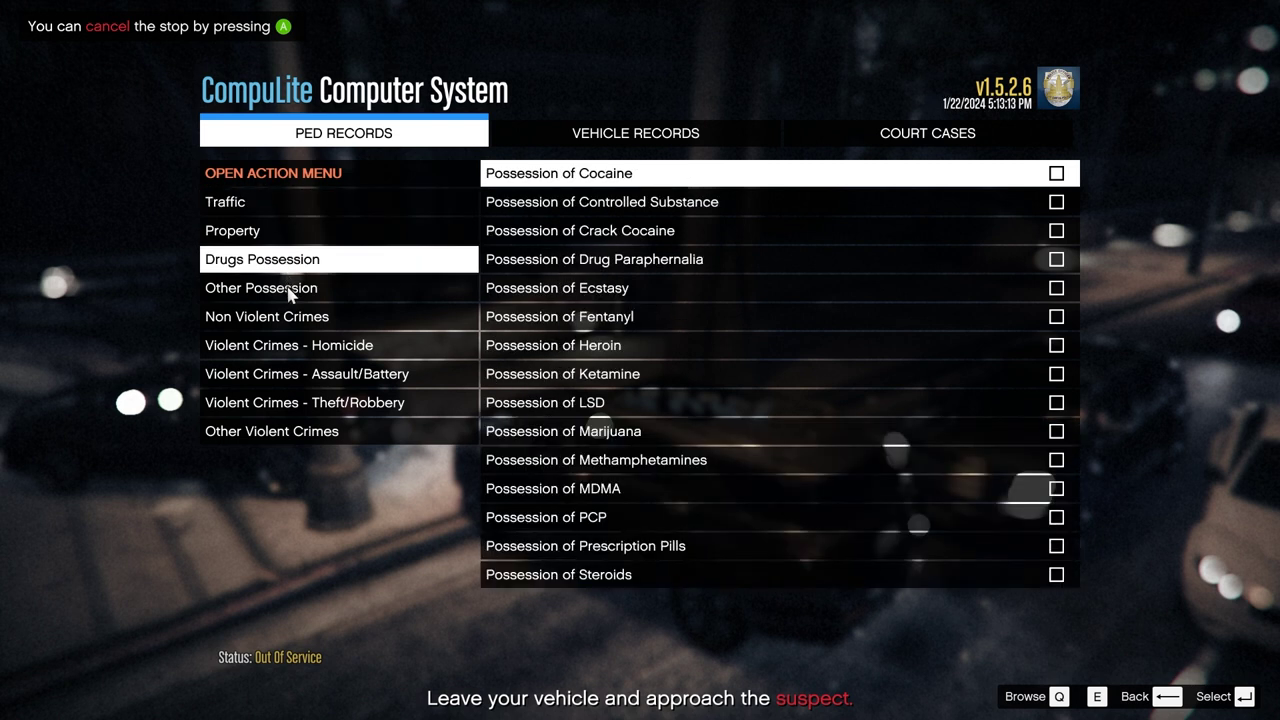
left_click(290, 292)
left_click(299, 325)
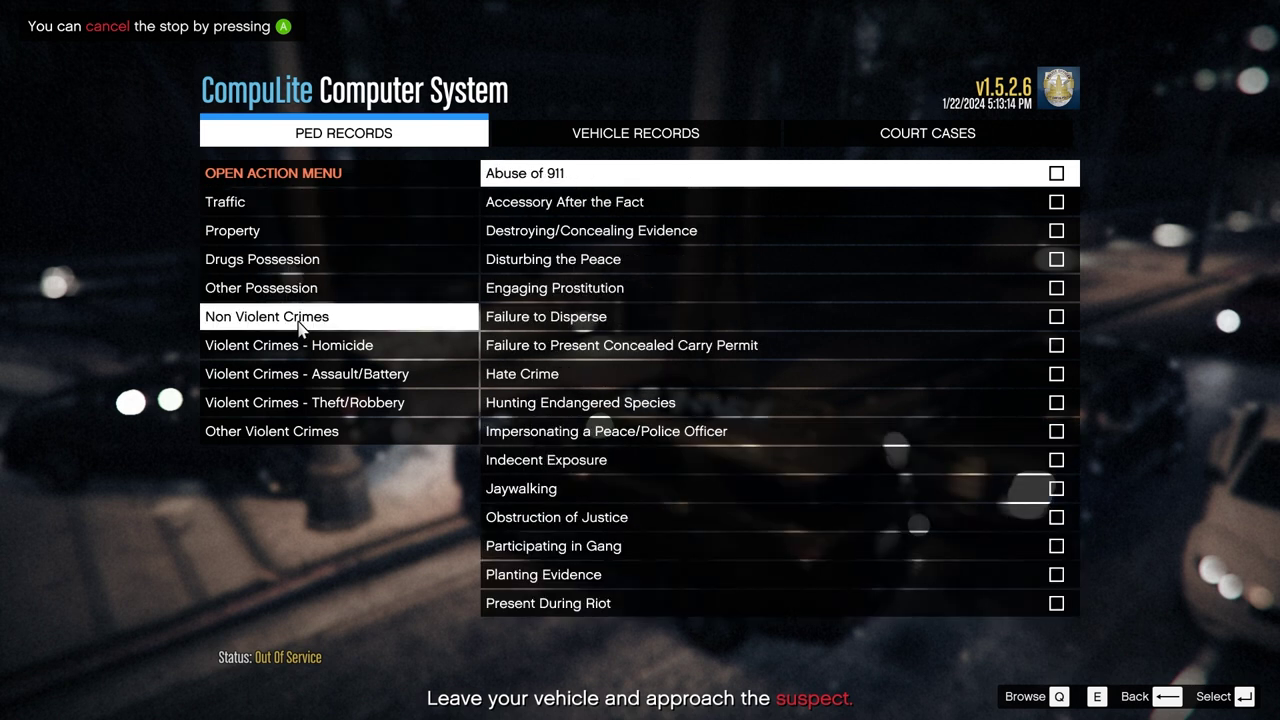
left_click(292, 375)
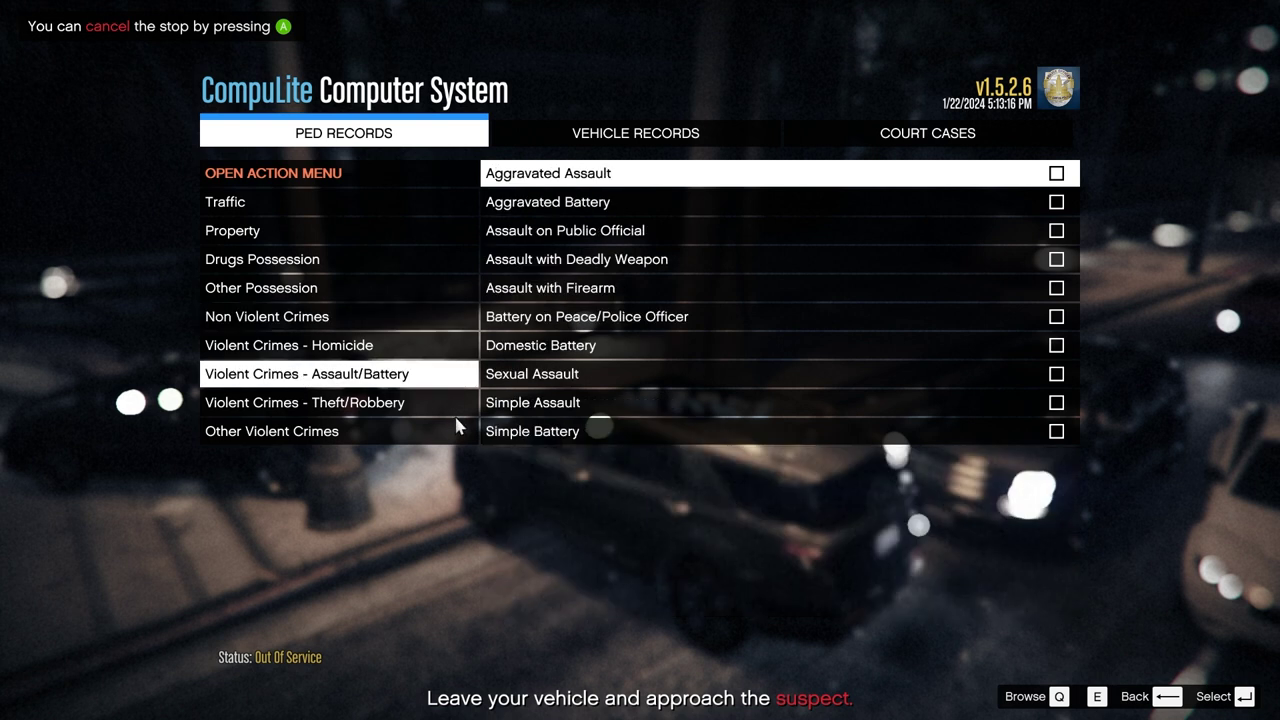
left_click(390, 408)
left_click(282, 436)
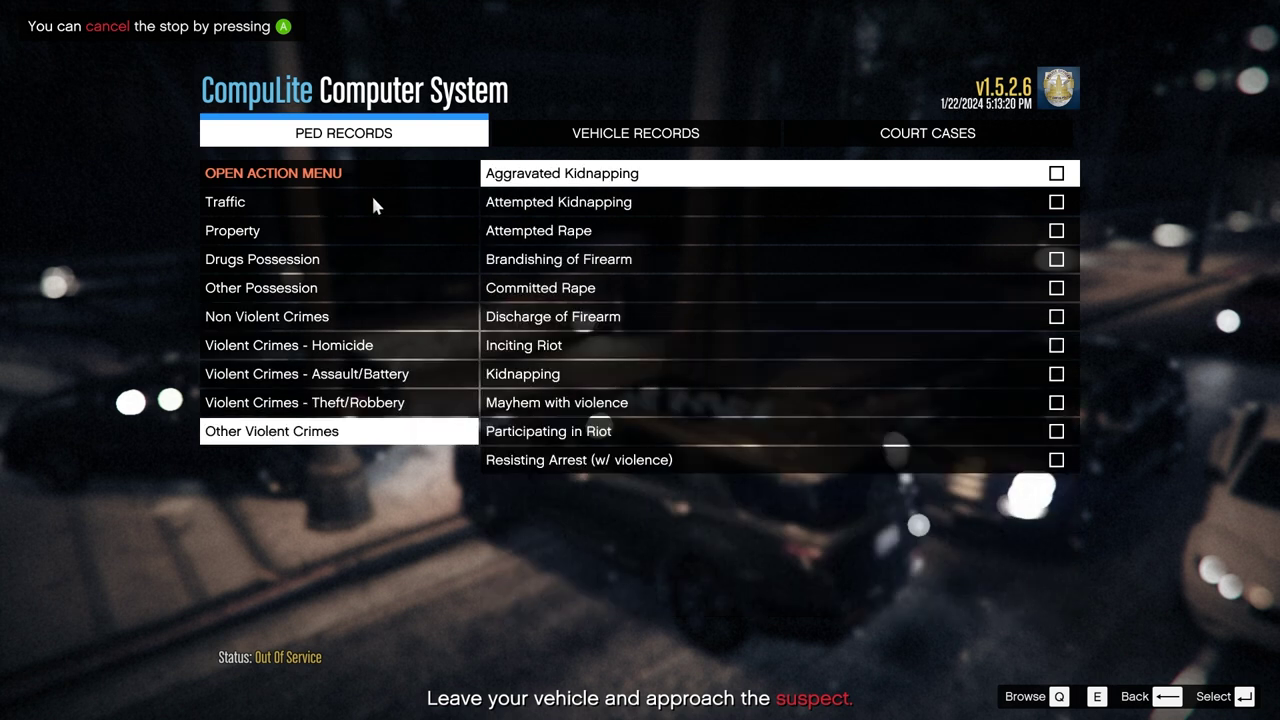
key("BackSpace")
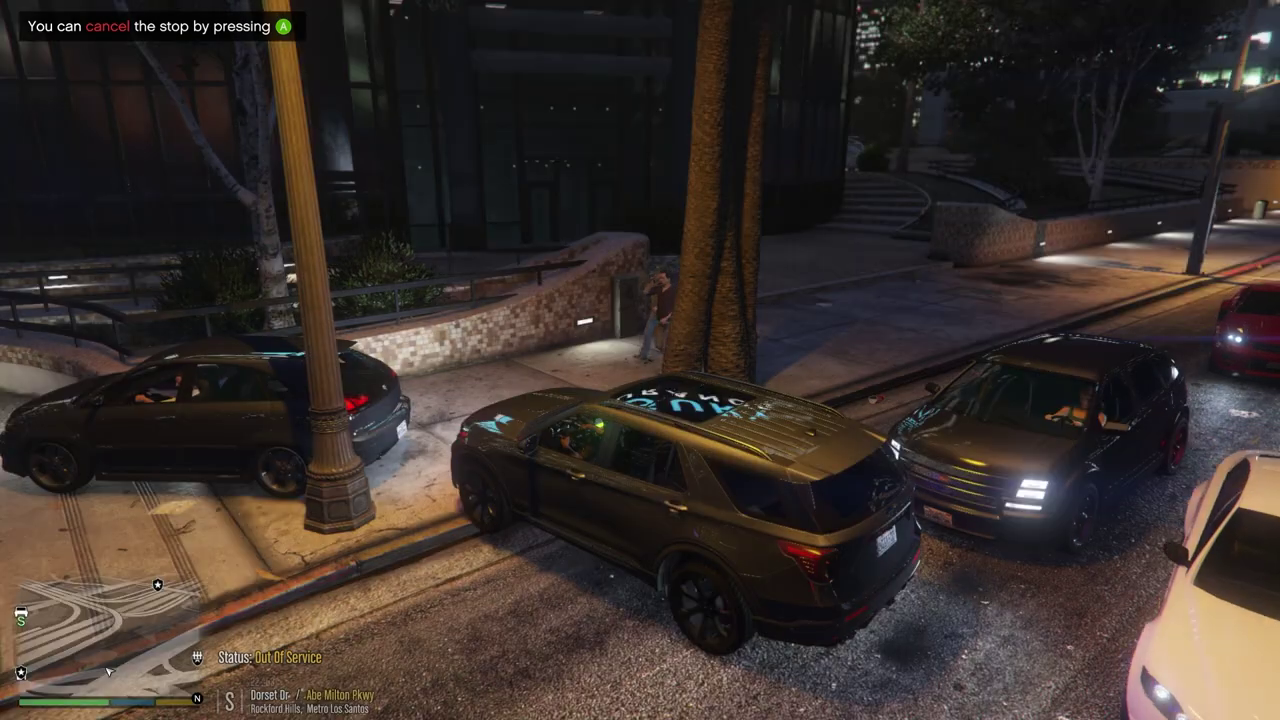